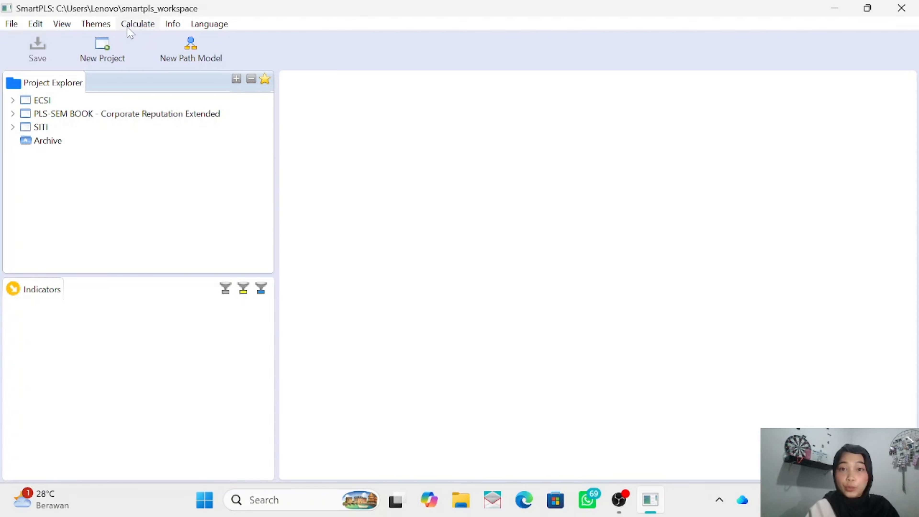
- Create a new project named UAS
left_click(101, 55)
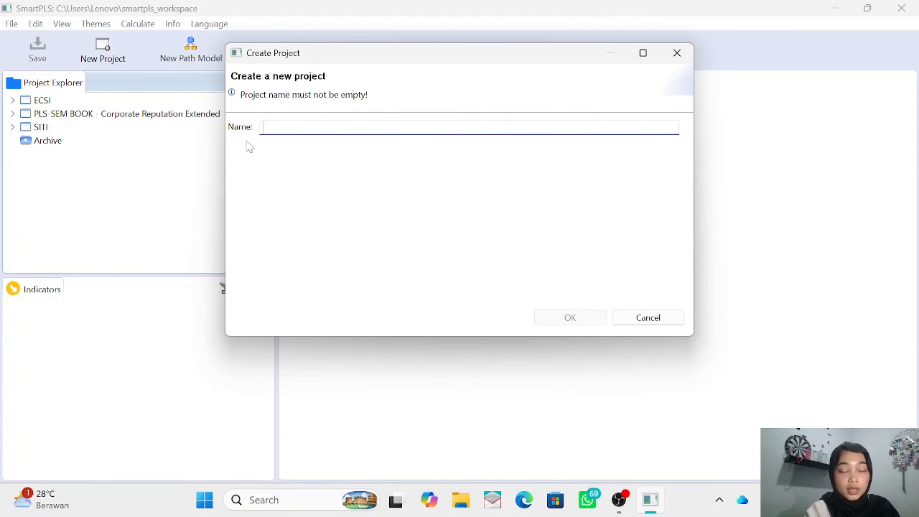
type("UA")
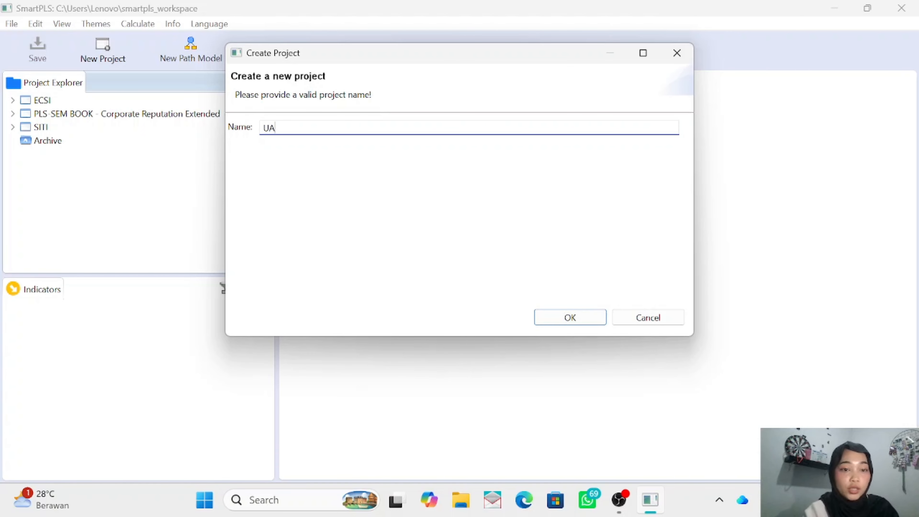
type("S")
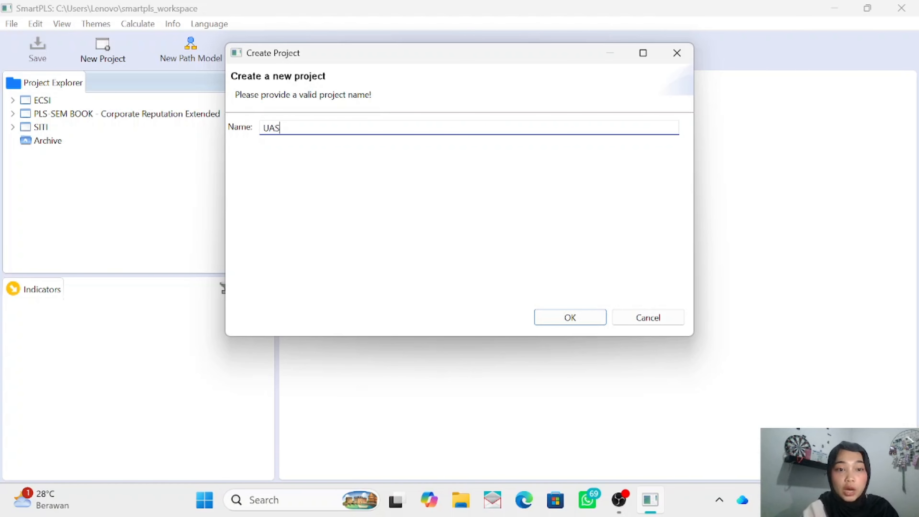
left_click(555, 318)
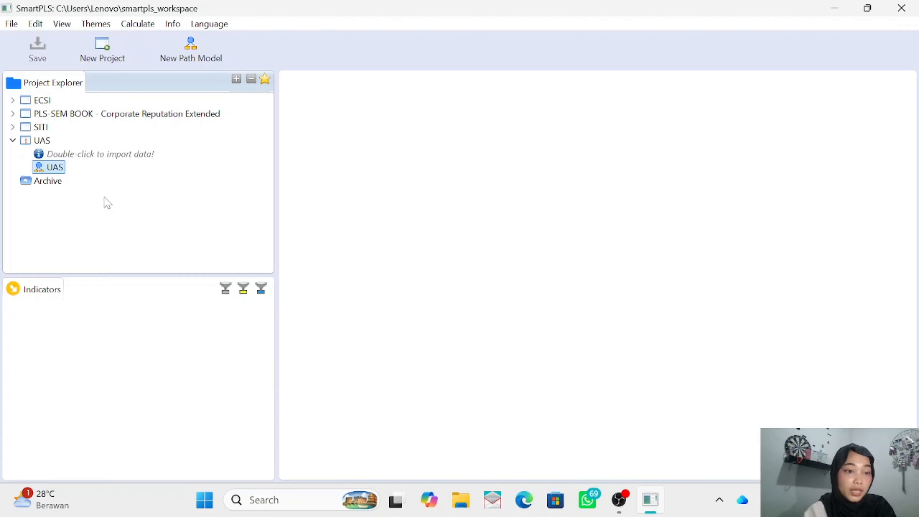
- Import the data file PLS 2ND ORDER moderating into the UAS project, keeping its name, and look over its indicator statistics
double_click(93, 156)
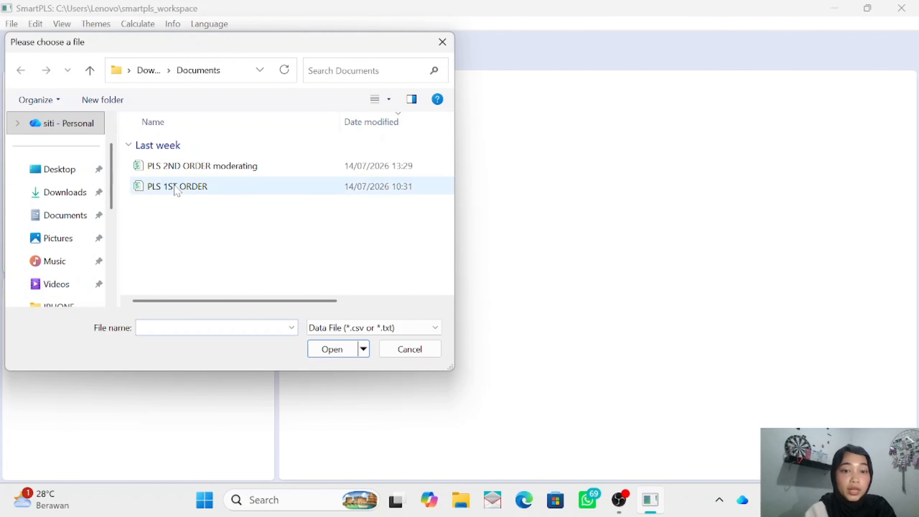
left_click(180, 170)
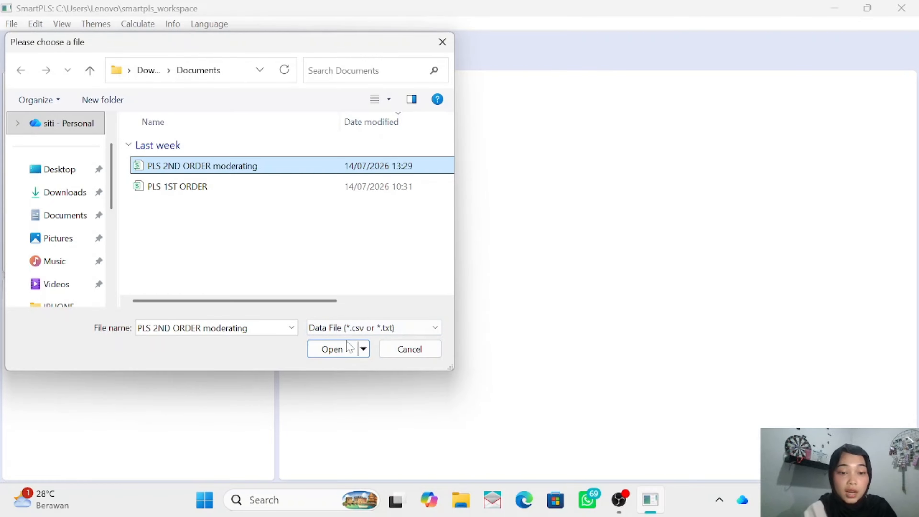
left_click(332, 349)
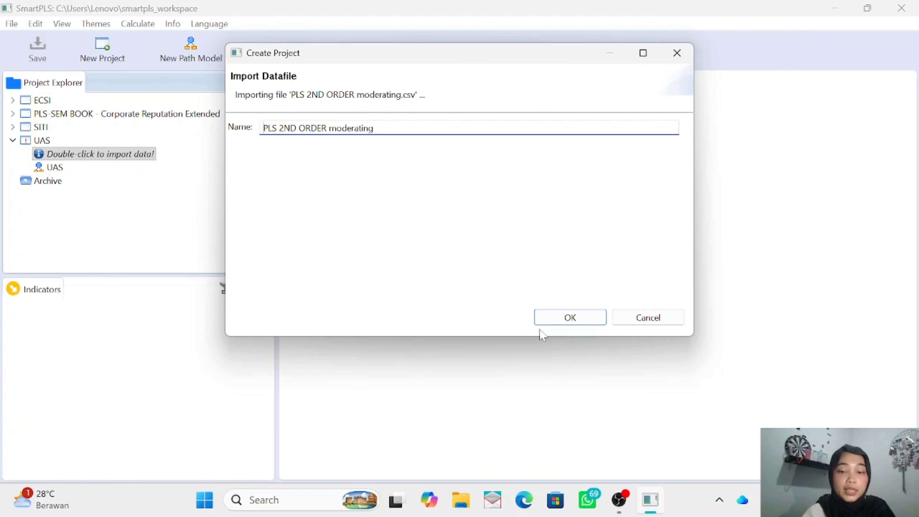
left_click(567, 319)
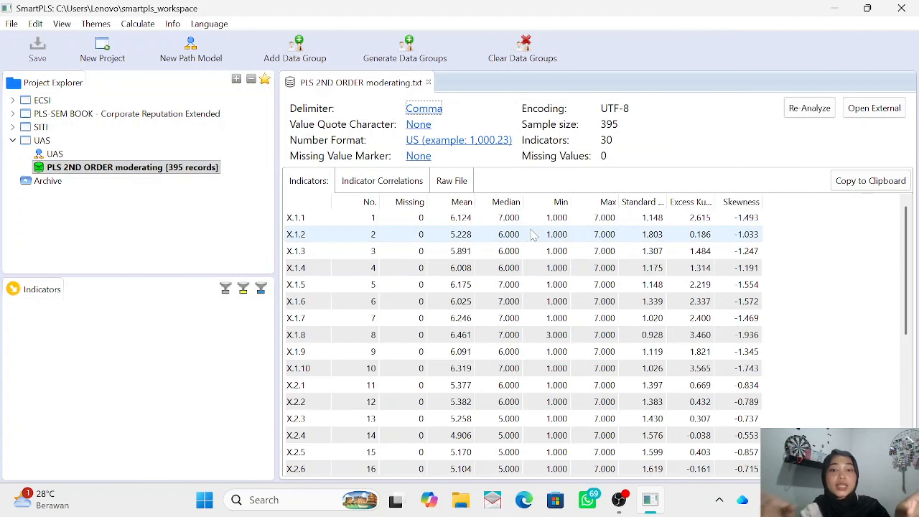
scroll(534, 235, "down", 1)
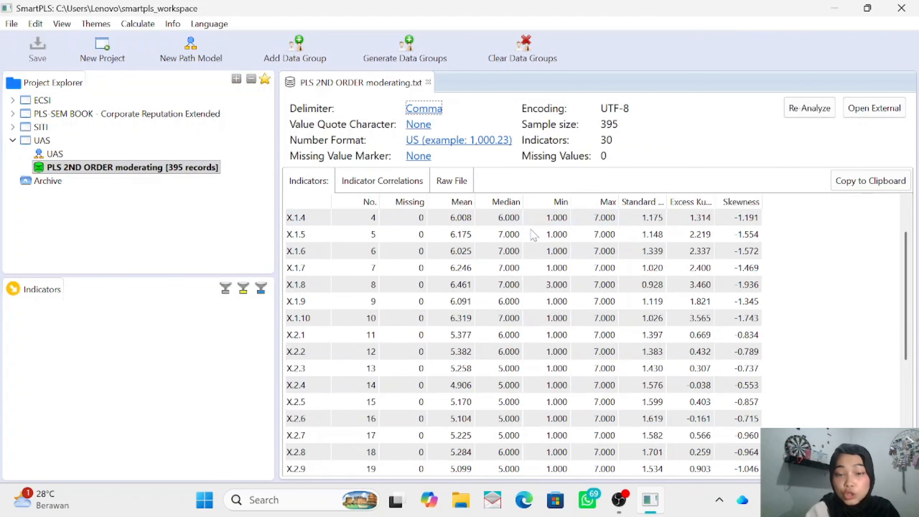
scroll(534, 235, "down", 4)
scroll(533, 236, "up", 5)
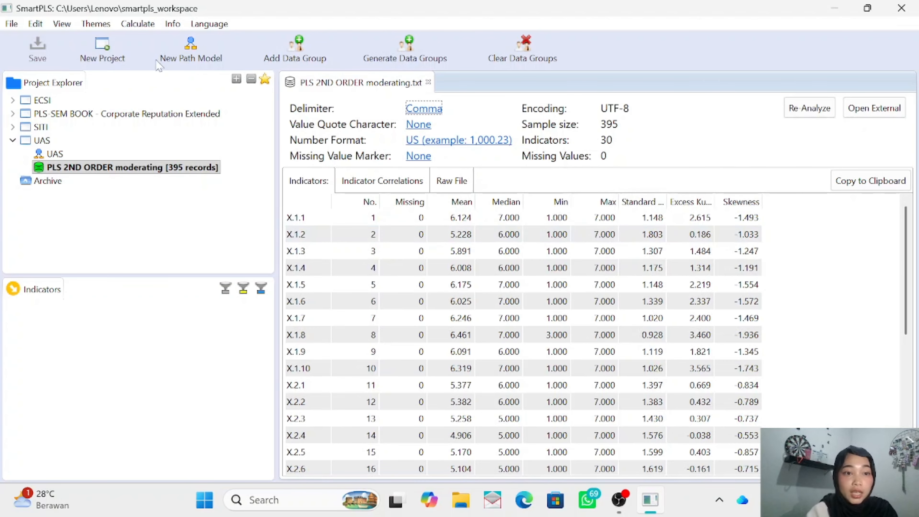
- Create a new path model named CONTOH in the UAS project
left_click(193, 55)
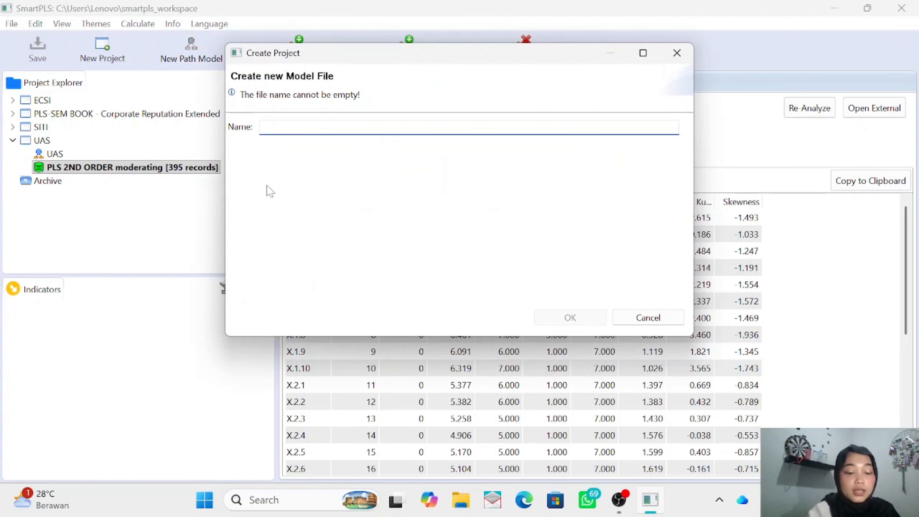
type("CONTOH")
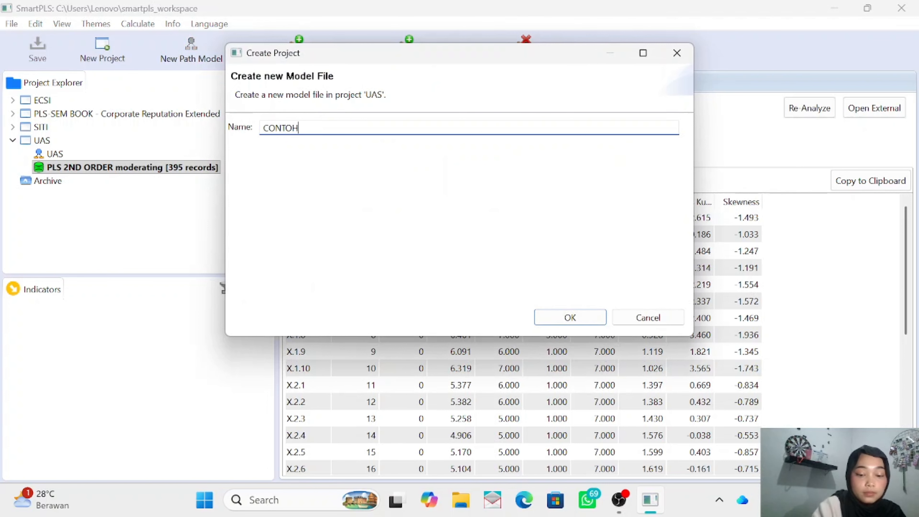
left_click(564, 319)
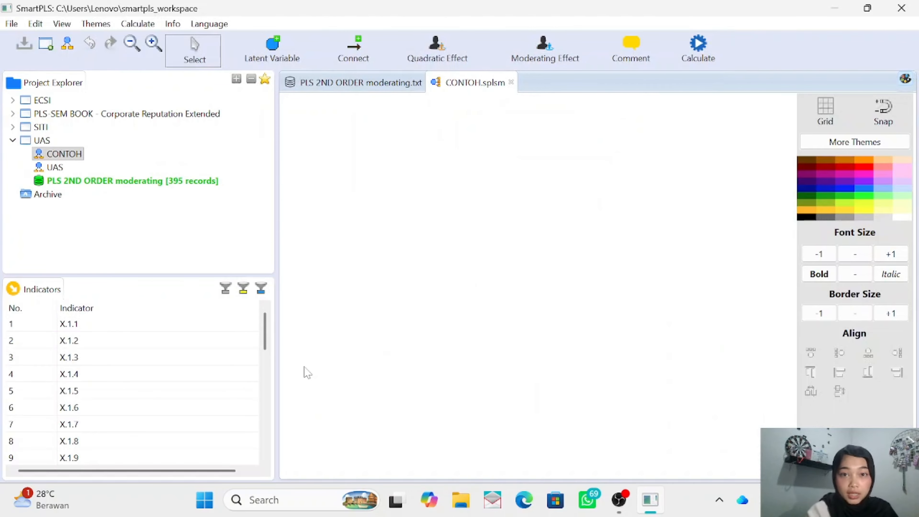
- Examine the indicator list through the X.1, X.2 and Y1 groups, keeping X.1.1 selected
scroll(127, 370, "down", 7)
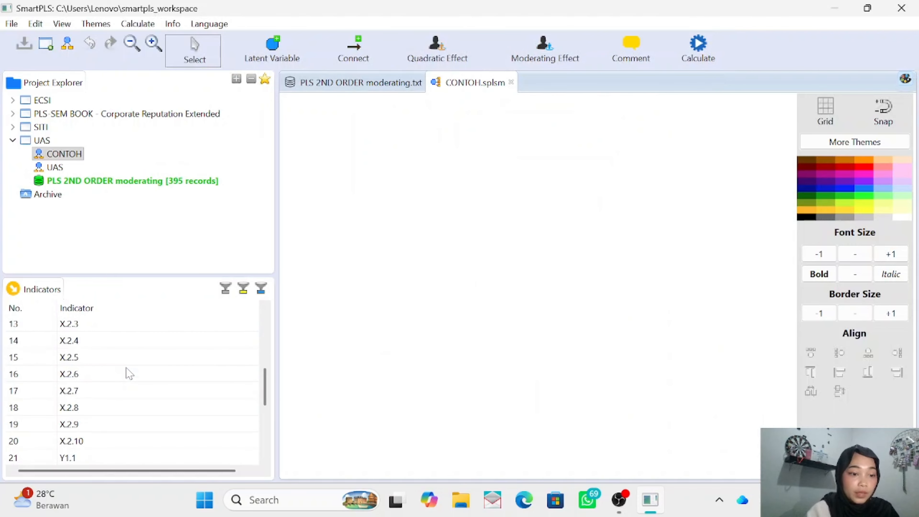
scroll(126, 368, "up", 7)
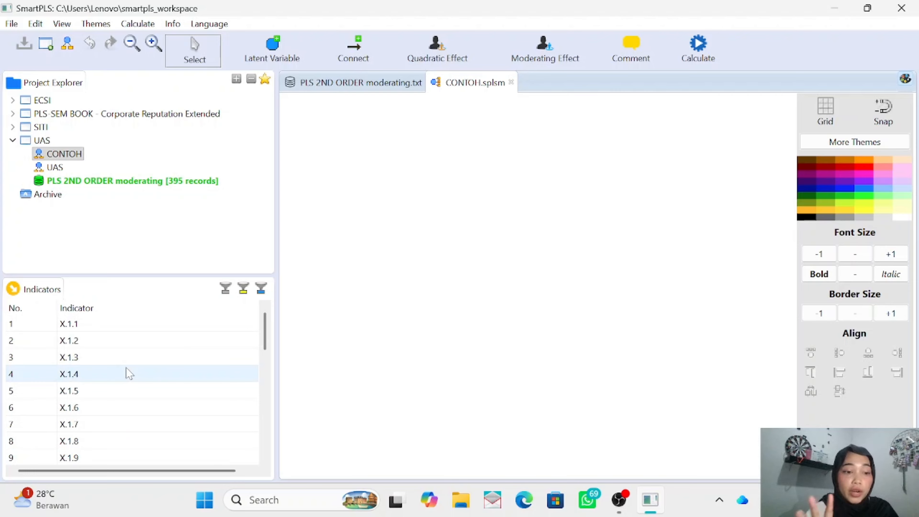
left_click(88, 326)
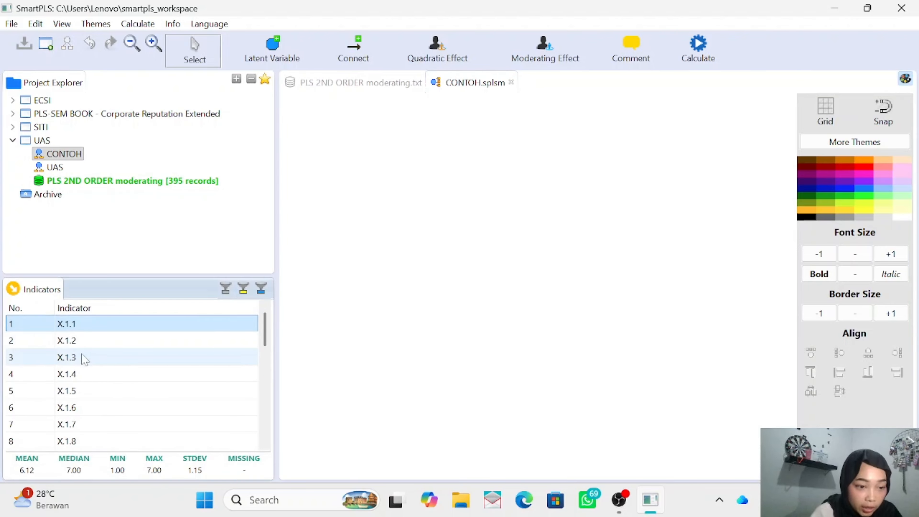
scroll(71, 331, "down", 1)
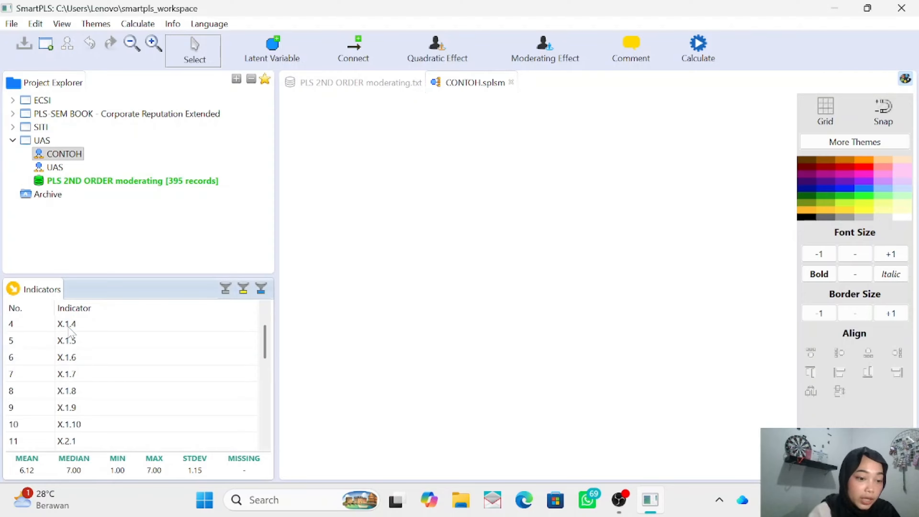
left_click(71, 327)
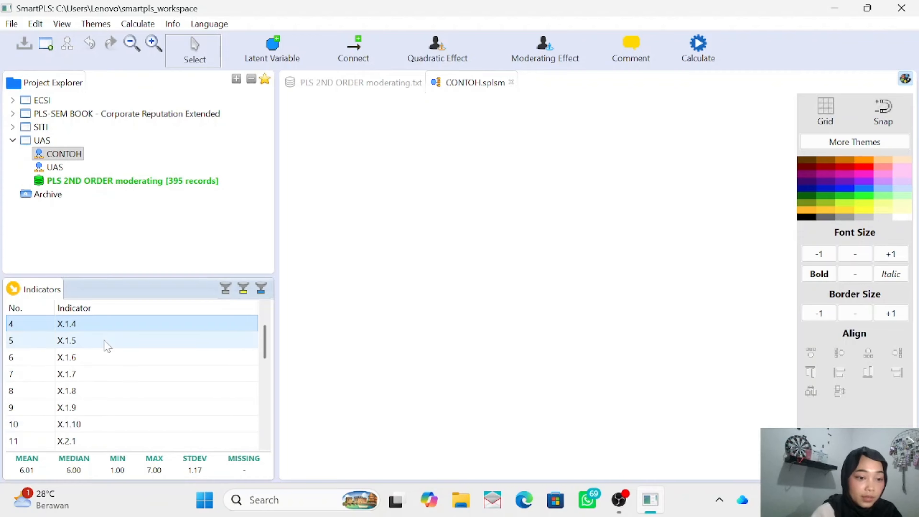
scroll(107, 346, "up", 1)
left_click(104, 327)
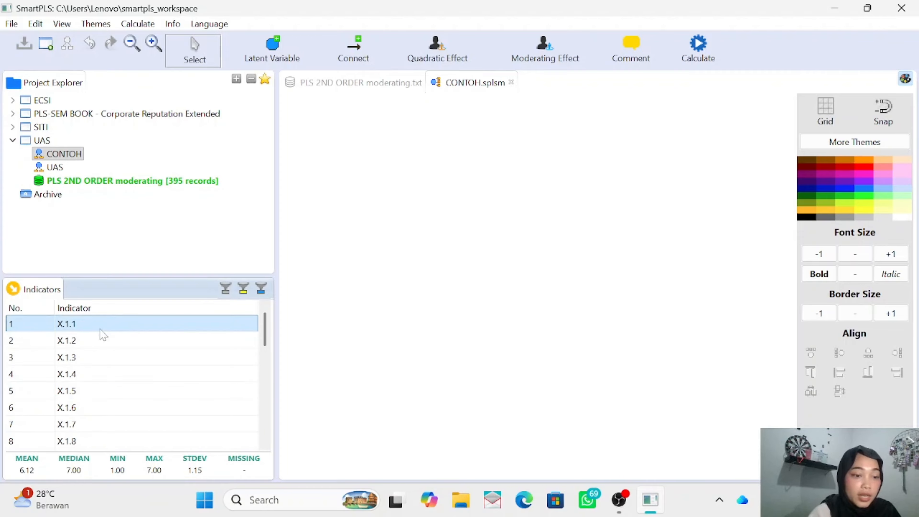
scroll(99, 393, "down", 2)
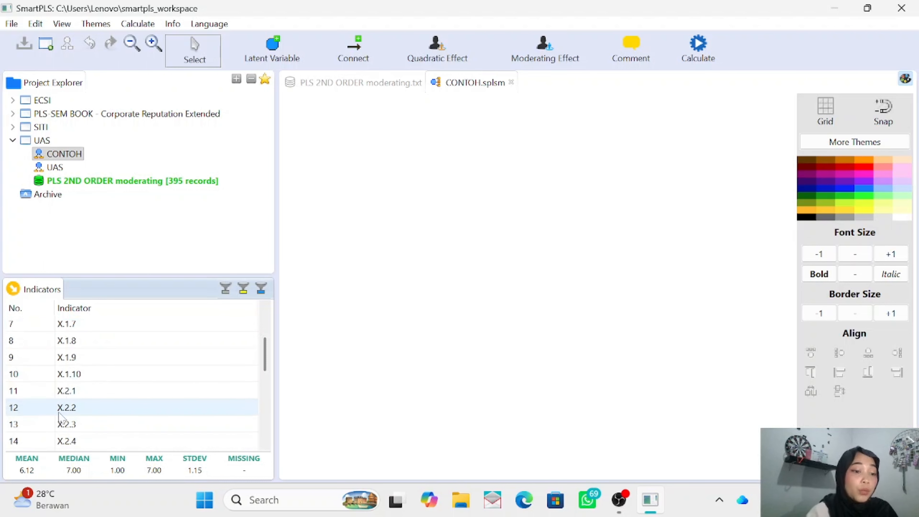
scroll(93, 400, "down", 2)
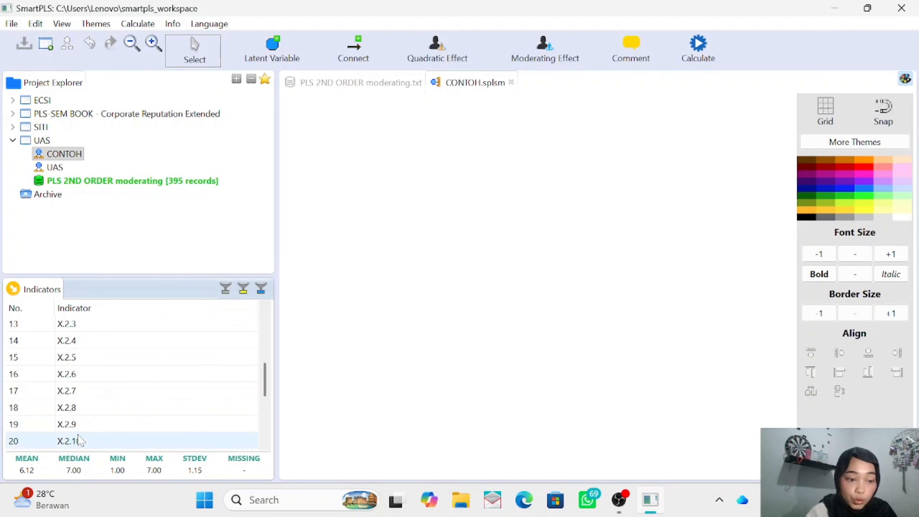
scroll(79, 440, "down", 1)
scroll(53, 398, "down", 2)
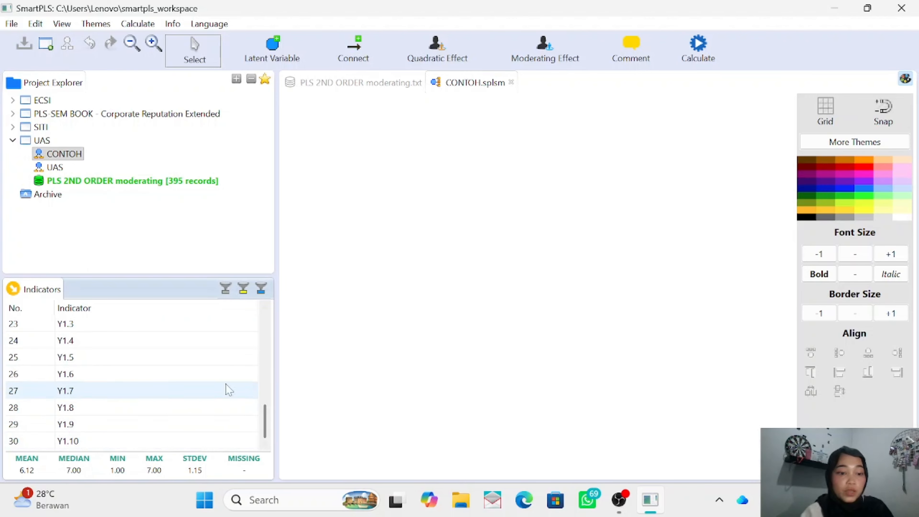
- Add a latent variable with indicators X.1.1 to X.1.10 in the upper-left area of the CONTOH model canvas
scroll(139, 378, "up", 7)
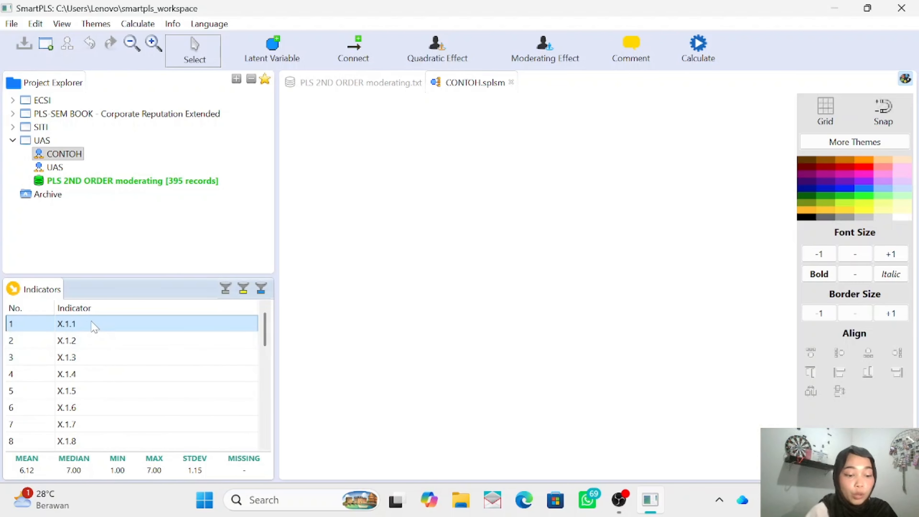
key("shift+Down")
key("shift+Down")
key("shift+Down")
key("shift+Down")
key("shift+Down")
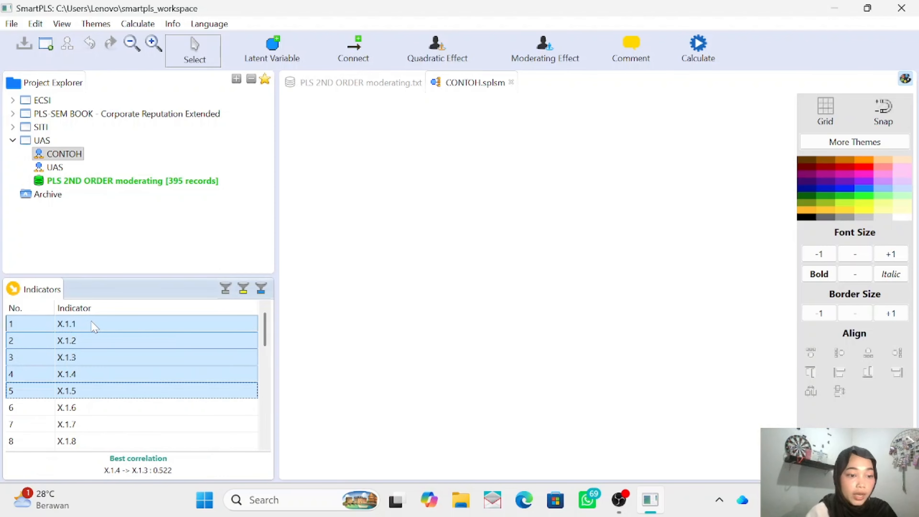
key("shift+Down")
key("shift+Down")
key("shift+Down")
key("shift+Down")
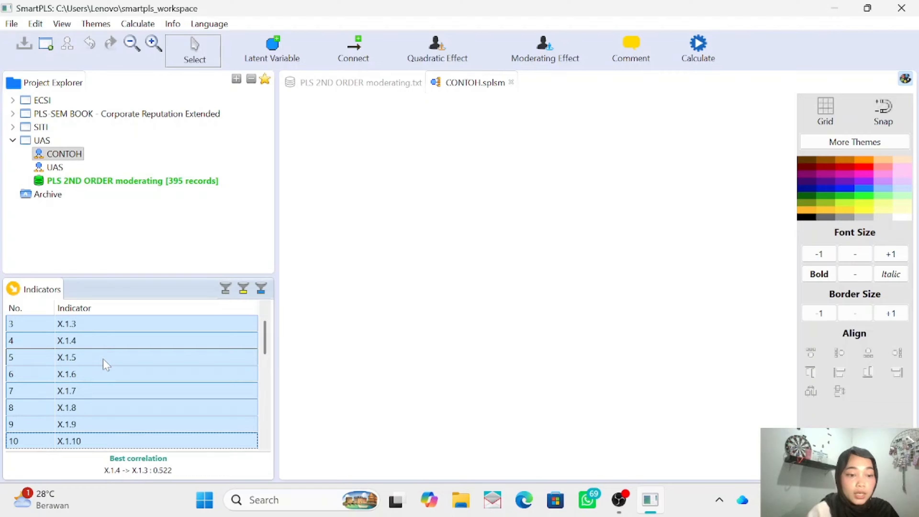
left_click_drag(103, 358, 372, 190)
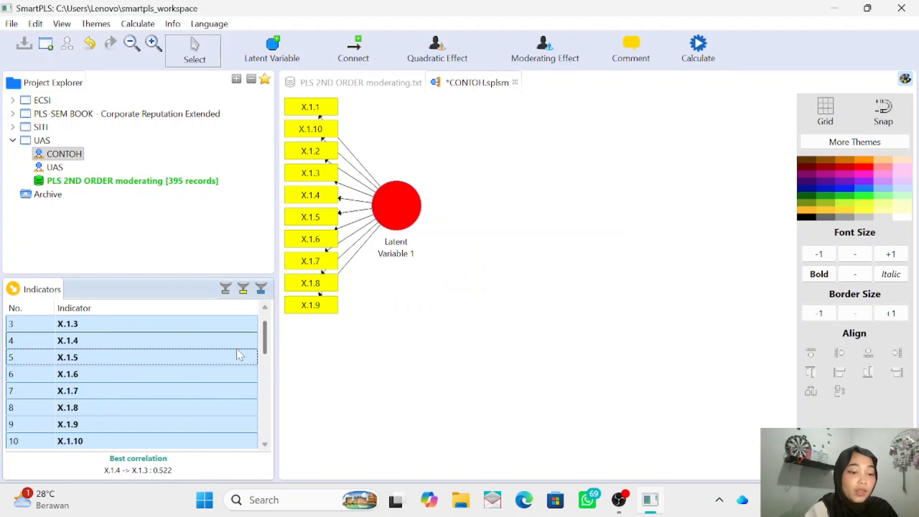
- Add a second latent variable with indicators X.2.1 to X.2.10, placed below and to the right of the first
scroll(238, 355, "down", 1)
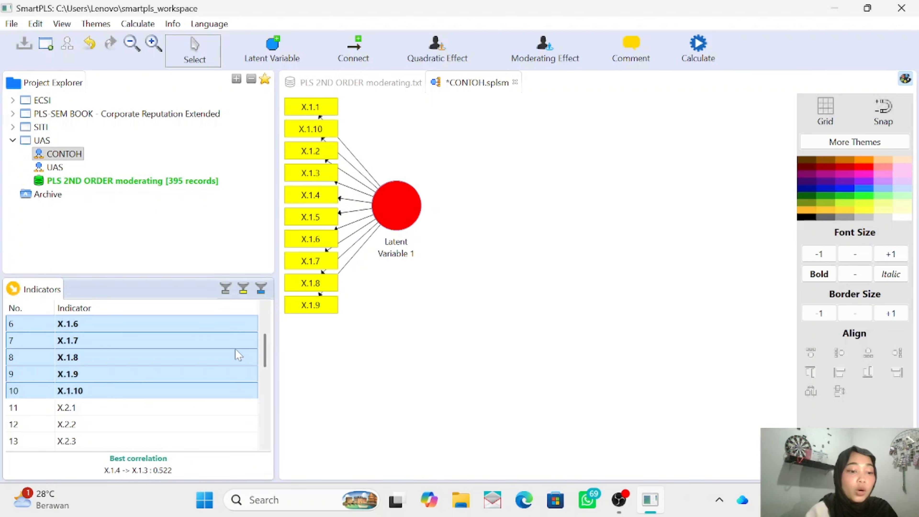
left_click(176, 412)
key("shift+Down")
key("shift+Down")
key("shift+Down")
key("shift+Down")
key("shift+Down")
key("shift+Down")
key("shift+Down")
key("shift+Down")
key("shift+Down")
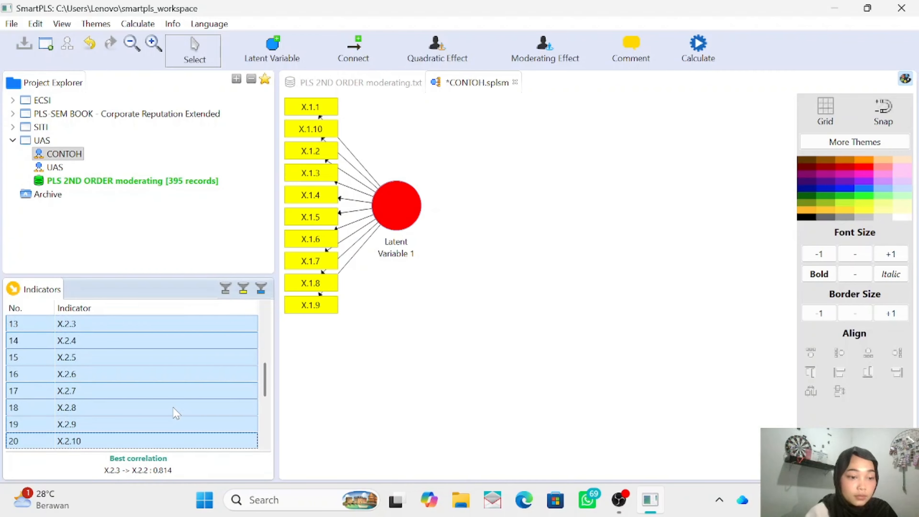
left_click_drag(176, 413, 470, 393)
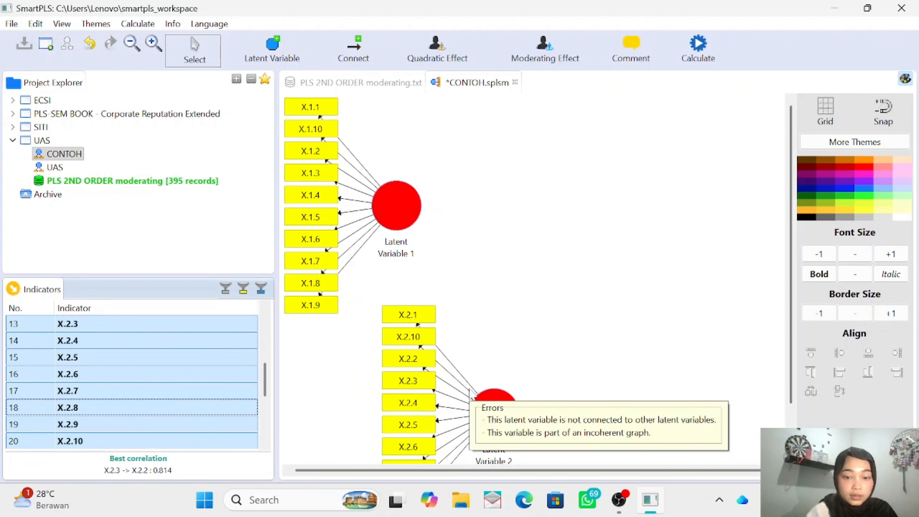
- Add a third latent variable with indicators Y1.1 to Y1.10, placed level with the X.1 construct on the canvas's far side
scroll(135, 341, "down", 1)
left_click(121, 418)
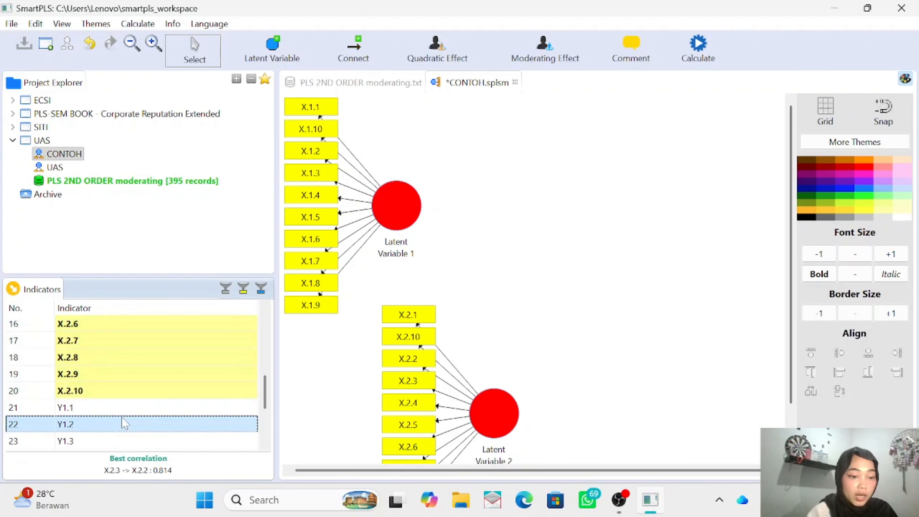
key("Up")
key("shift+Down")
key("shift+Down")
key("shift+Down")
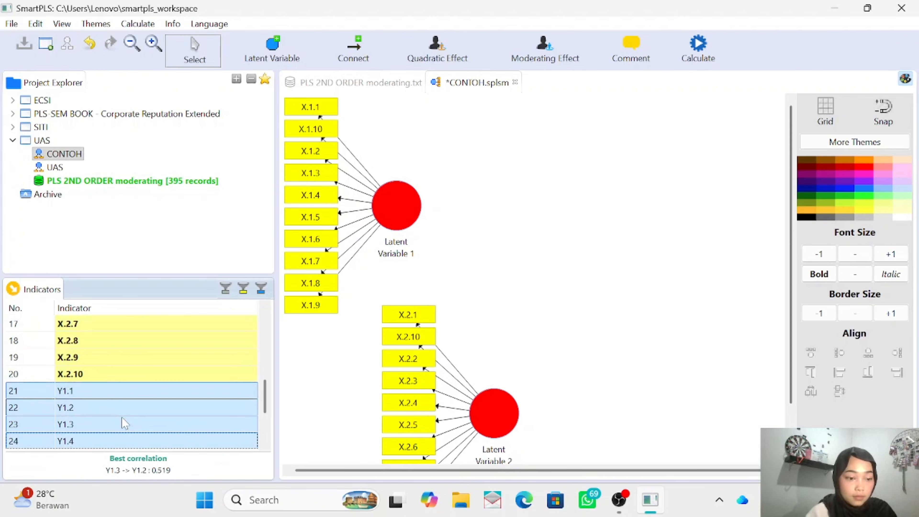
key("shift+Down")
key("shift+Down")
key("shift+Down")
key("shift+Down")
key("shift+Down")
key("shift+Down")
left_click_drag(122, 418, 704, 220)
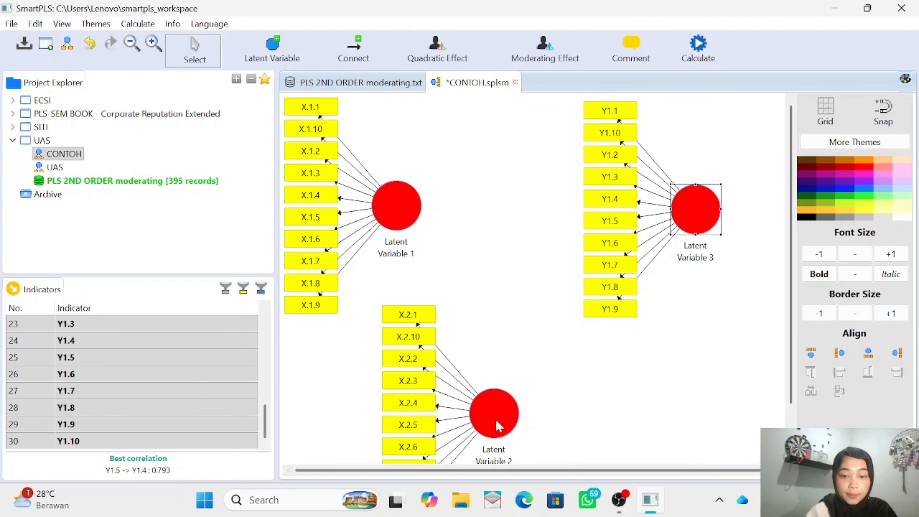
- Move the X.2 latent variable with its indicators slightly up and to the right, and select the X.1 latent variable
left_click_drag(499, 427, 535, 400)
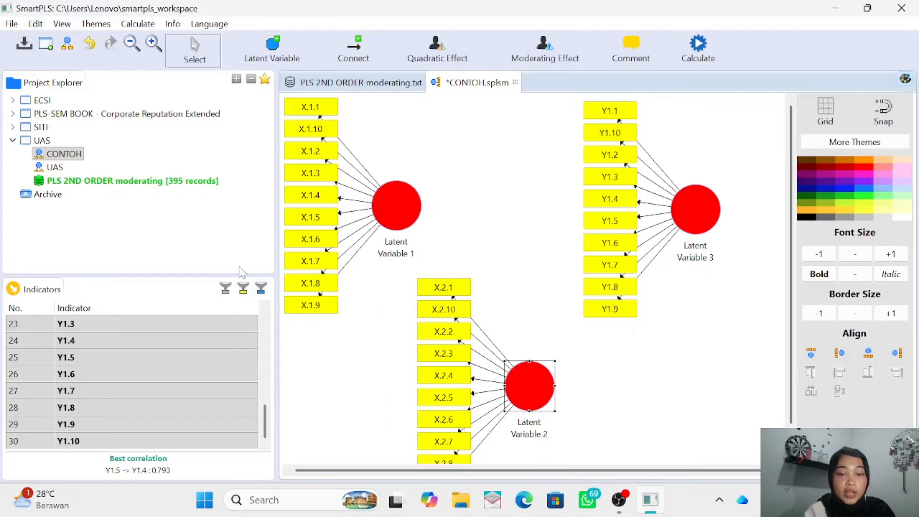
mouse_move(377, 252)
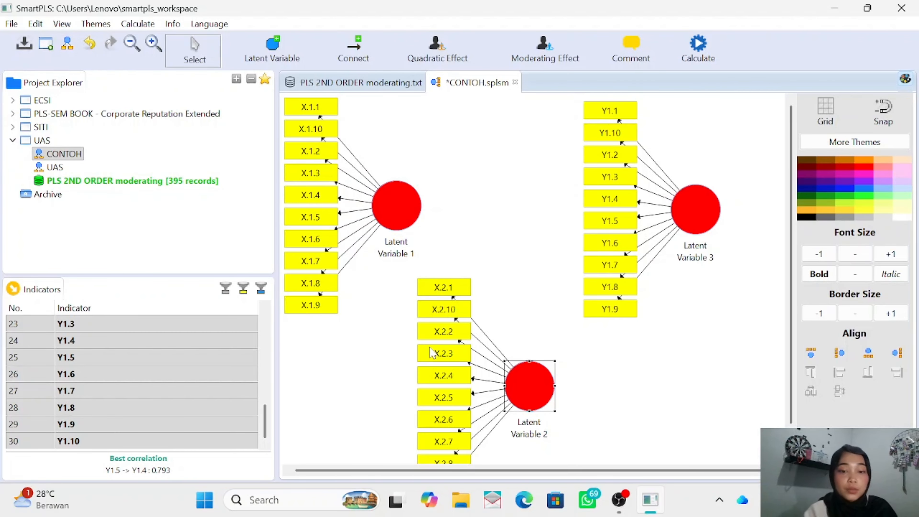
left_click(399, 218)
mouse_move(399, 218)
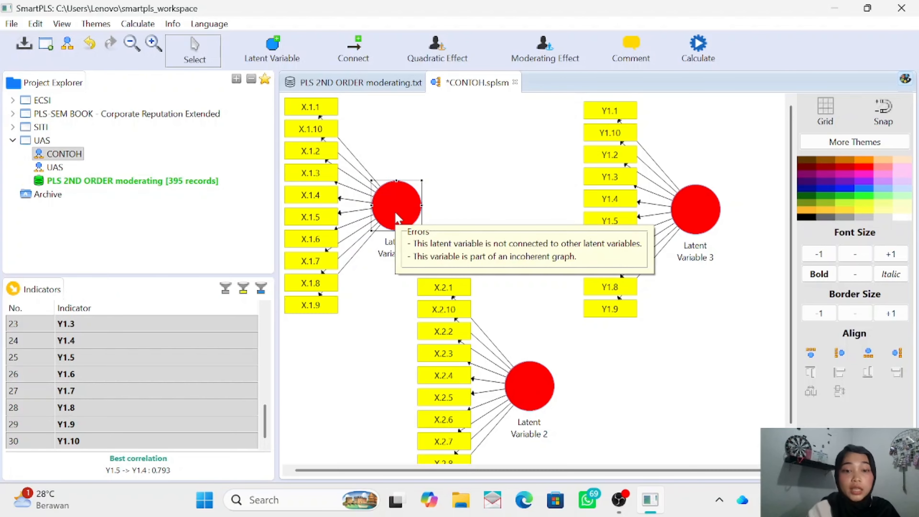
- Rename the latent variable holding the X.1 indicators to X1
right_click(397, 220)
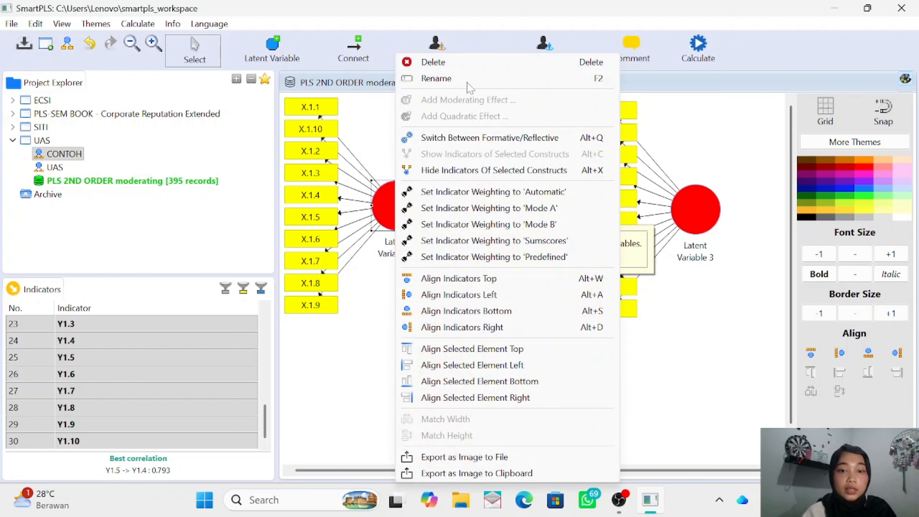
left_click(476, 78)
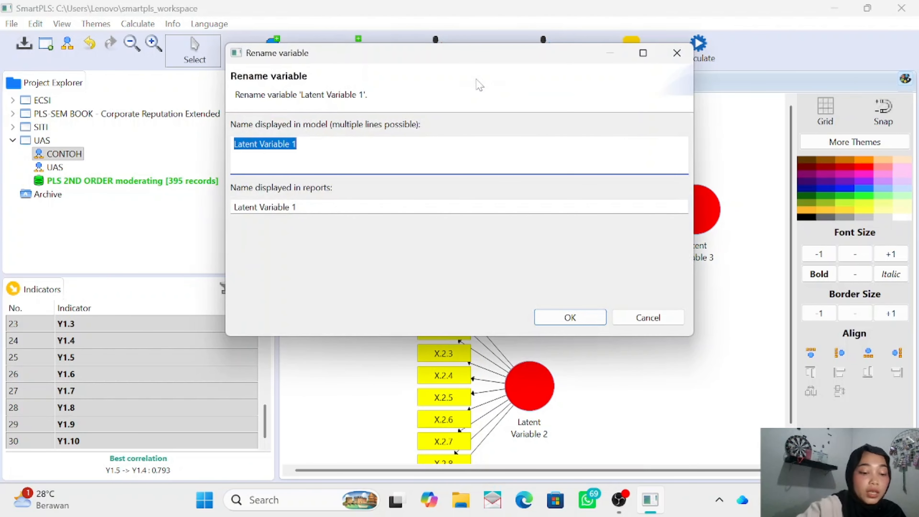
type("X1")
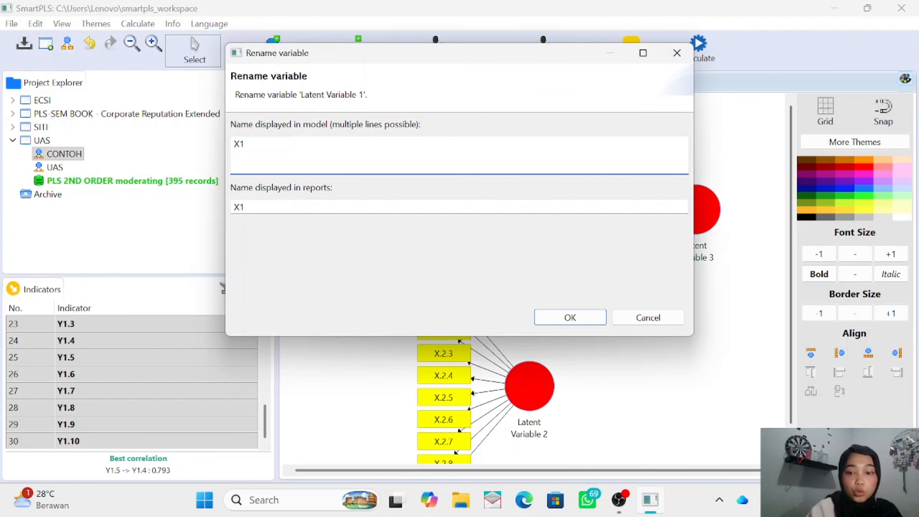
left_click(570, 318)
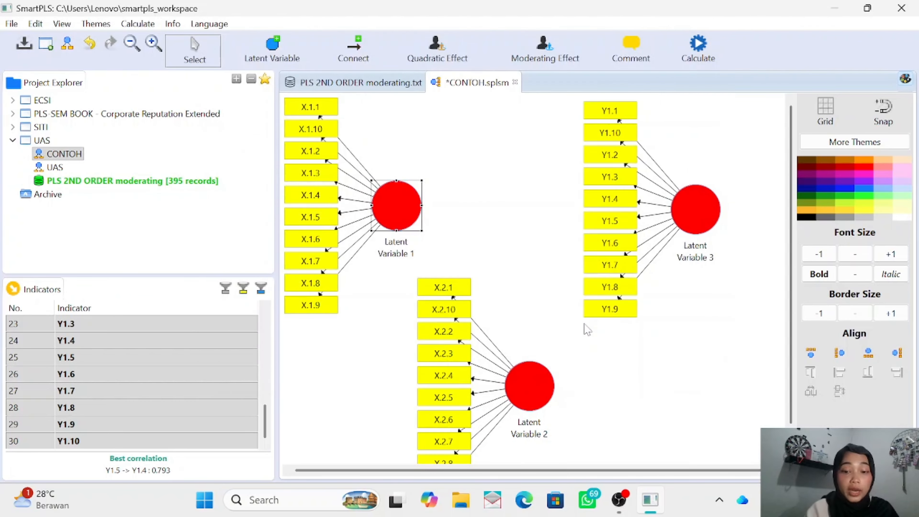
- Rename the latent variable holding the X.2 indicators to X2
right_click(546, 392)
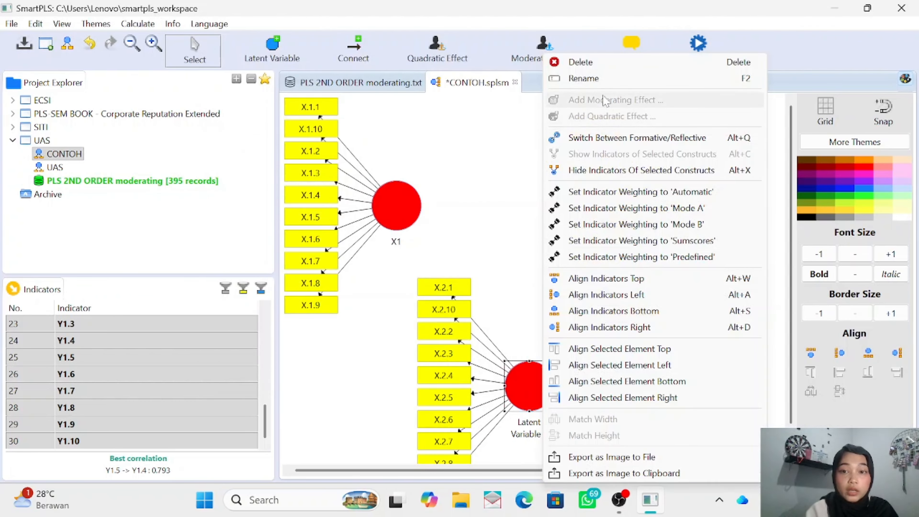
left_click(600, 84)
type("X2")
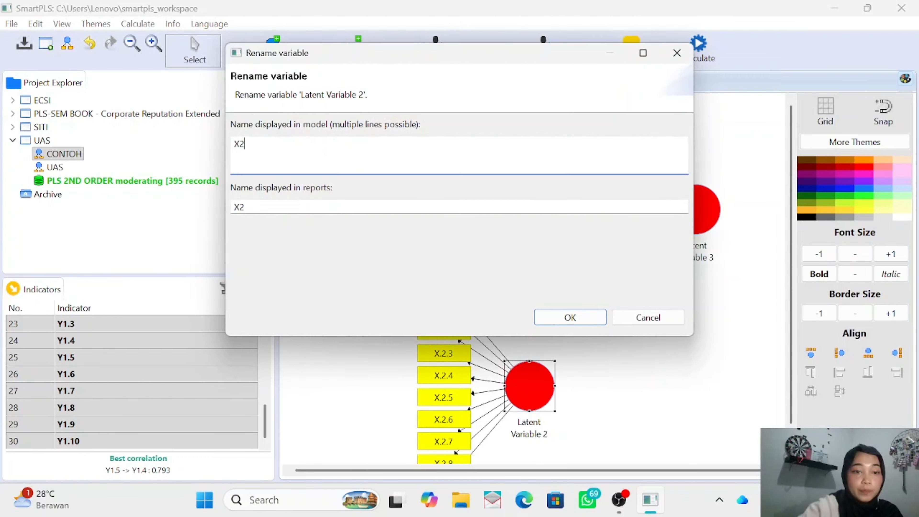
left_click(570, 318)
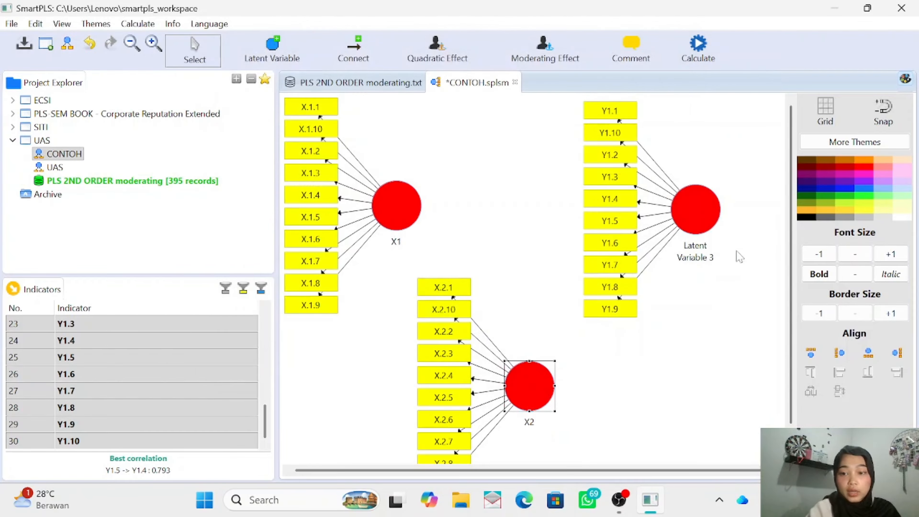
- Rename the latent variable holding the Y1 indicators to Y
left_click(704, 219)
right_click(703, 219)
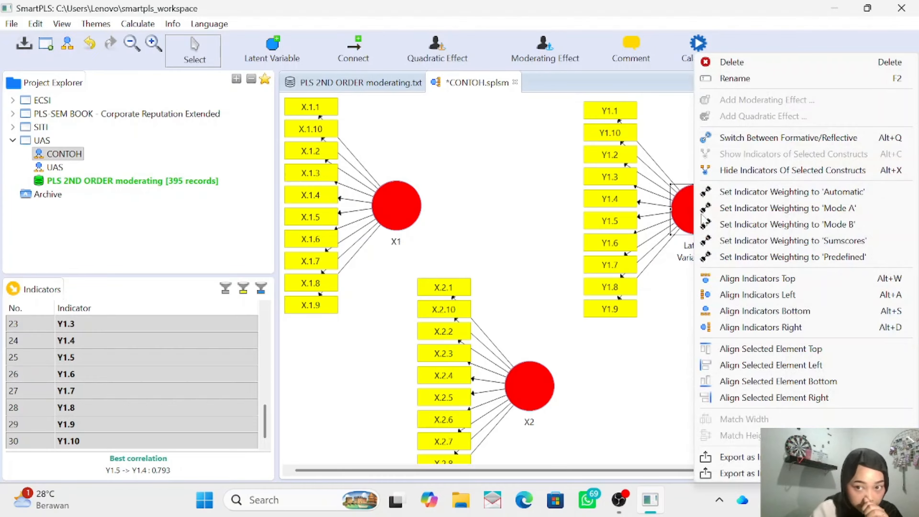
left_click(757, 82)
type("T")
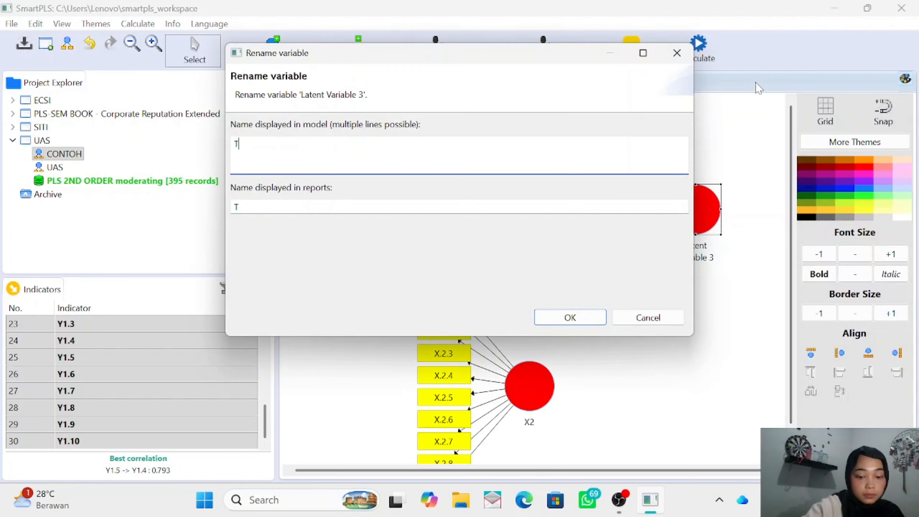
key("BackSpace")
type("Y")
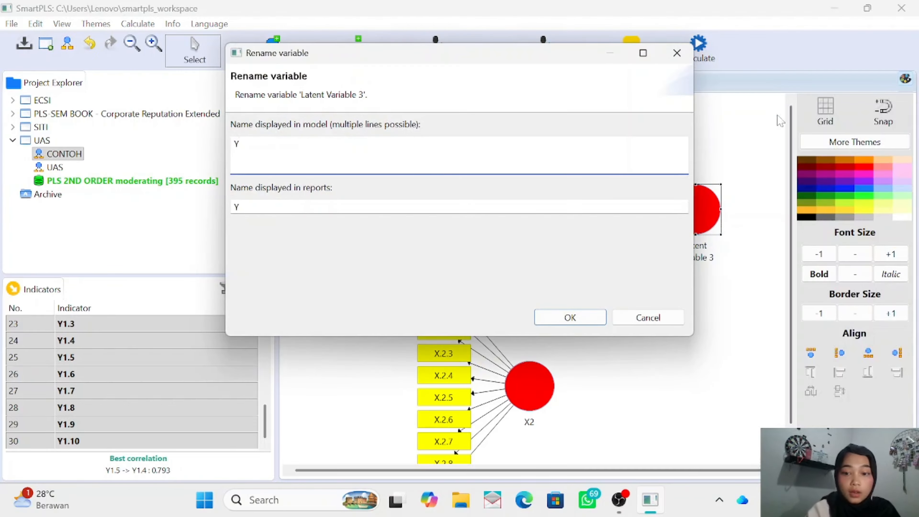
left_click(595, 315)
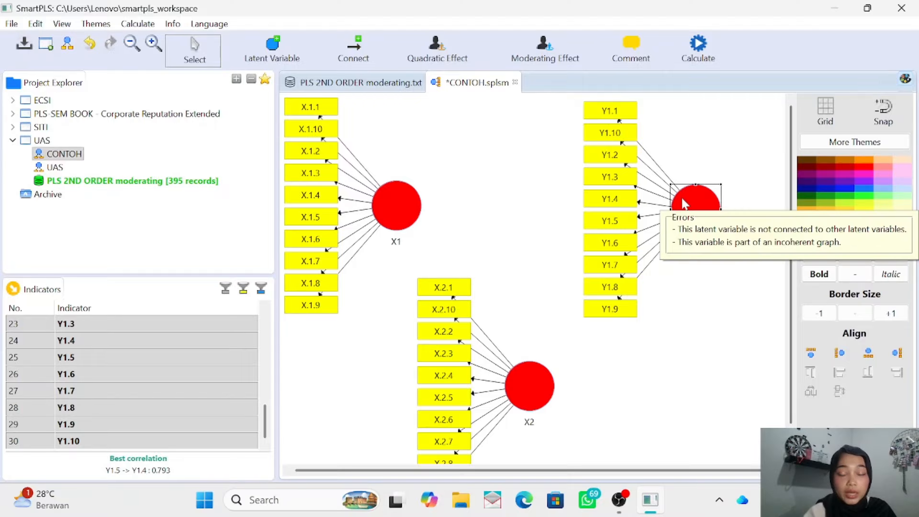
- Align the indicators of Y to its right side, and shift Y towards the model's centre and X2 slightly upward so all indicators fit
right_click(684, 203)
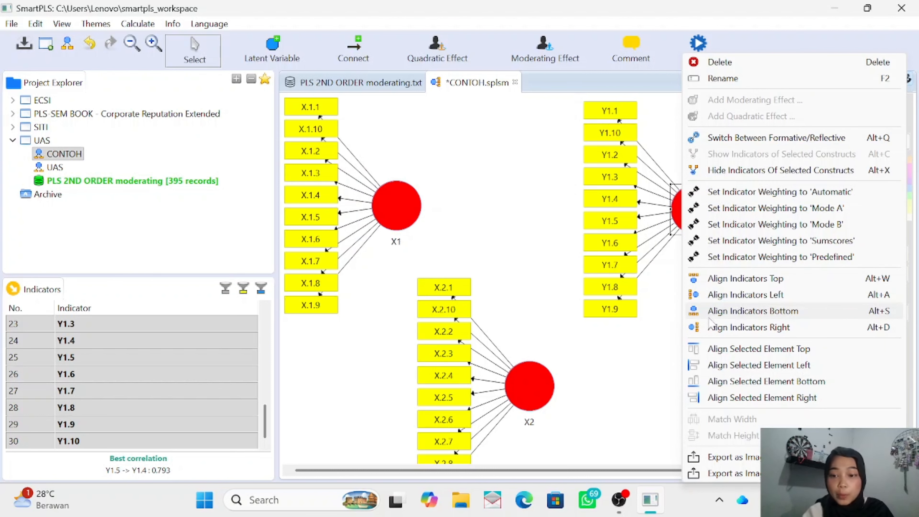
left_click(710, 328)
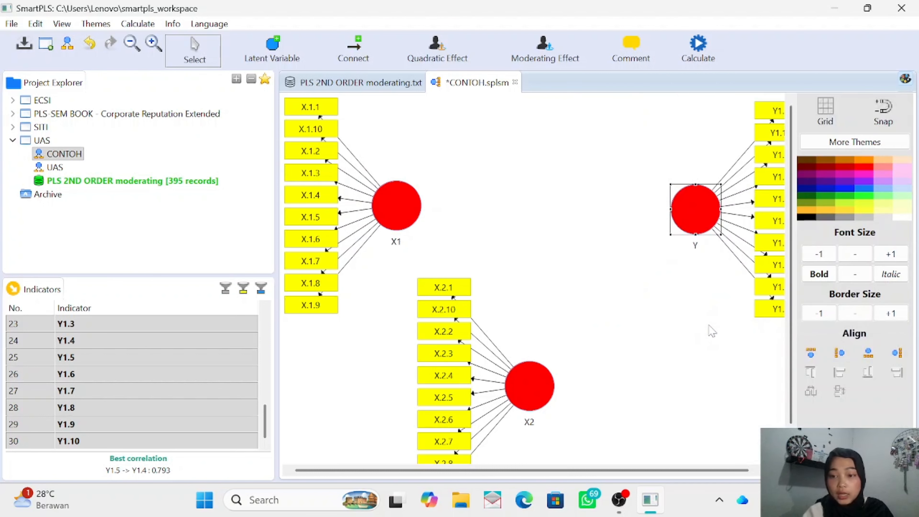
left_click_drag(709, 212, 643, 217)
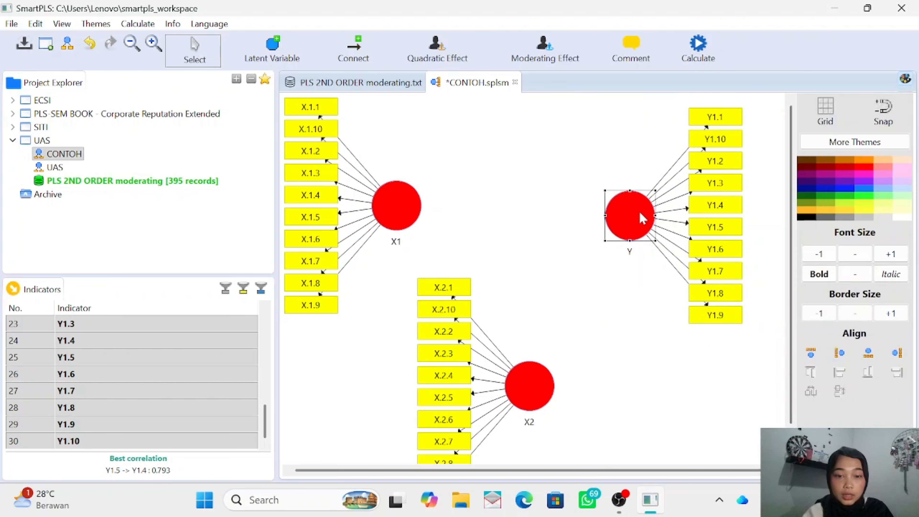
left_click_drag(539, 379, 538, 356)
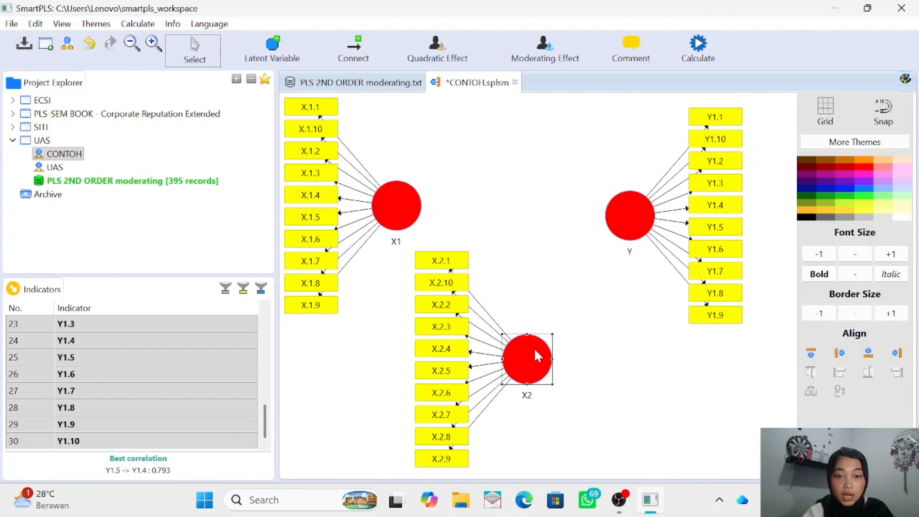
left_click(641, 368)
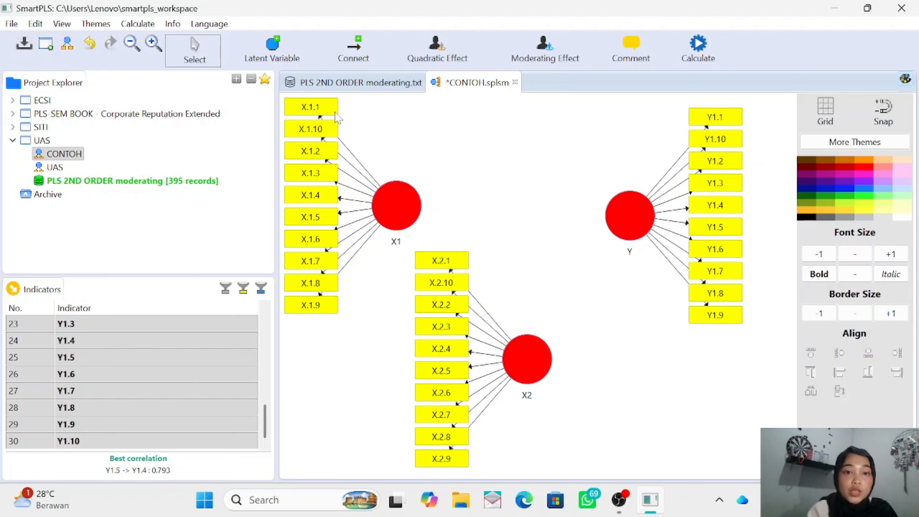
- Connect X1 to Y and X2 to Y with structural paths, and return to selection mode
left_click(355, 50)
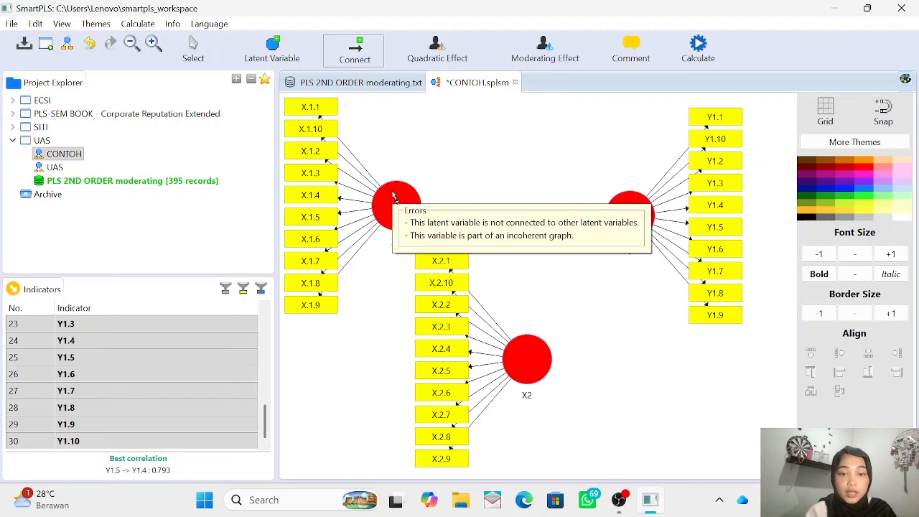
left_click(392, 203)
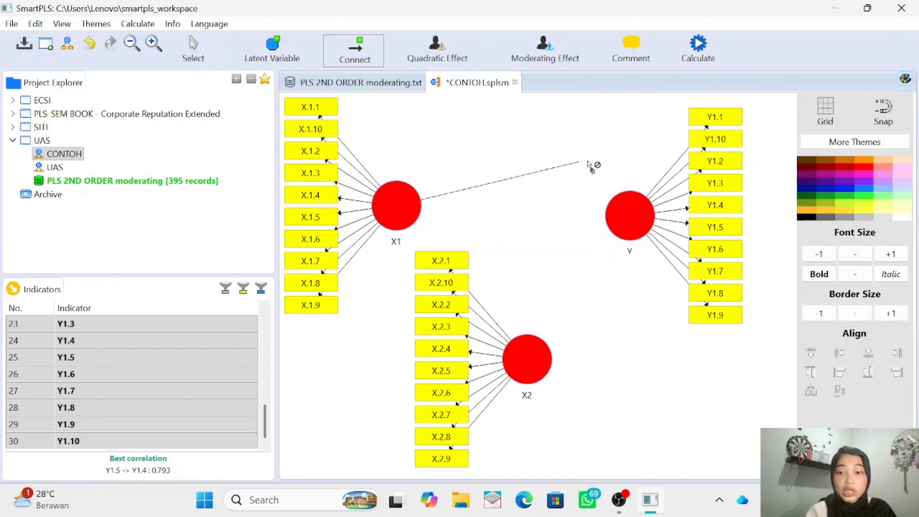
left_click(633, 207)
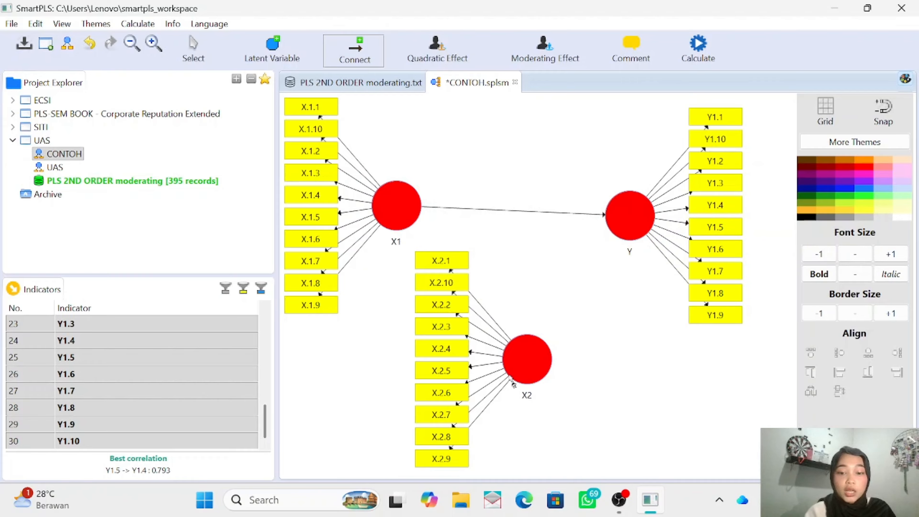
left_click(527, 361)
left_click(620, 222)
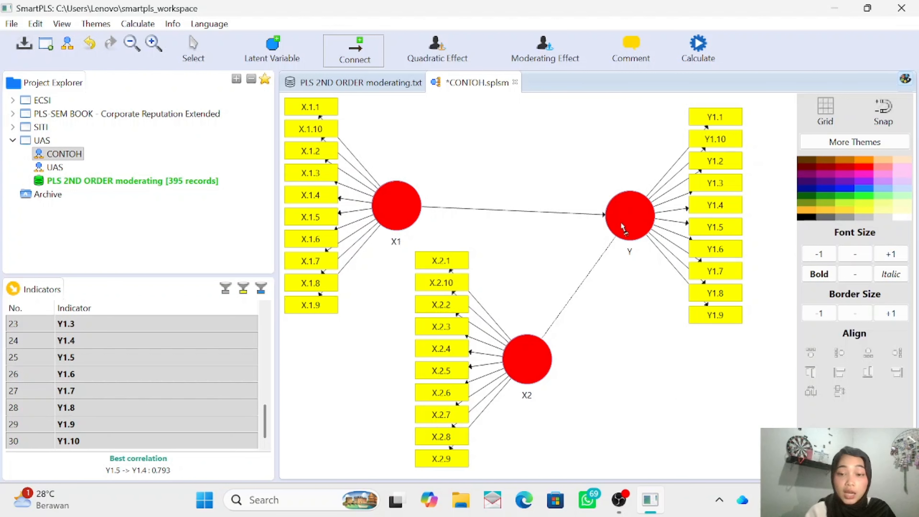
left_click(620, 222)
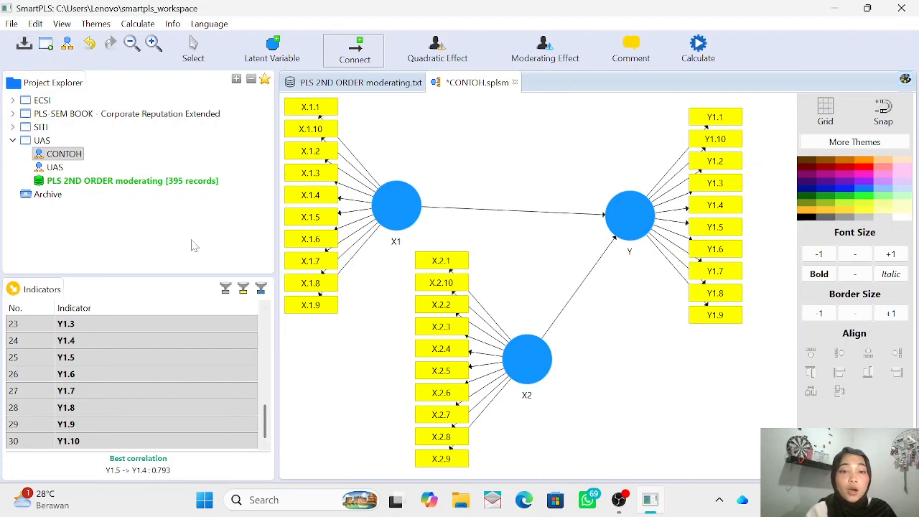
left_click(192, 46)
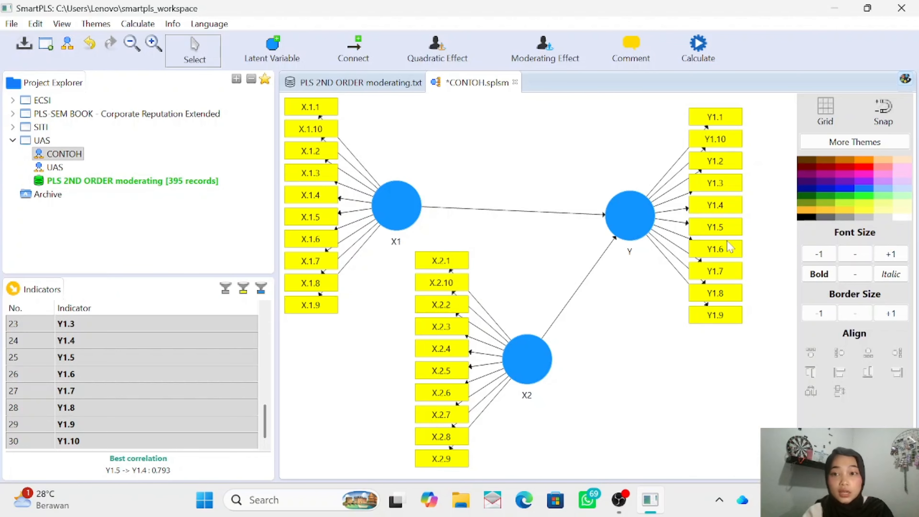
- Run the PLS Algorithm on the CONTOH model with maximum iterations set to 500, opening the full report after calculation
left_click(700, 50)
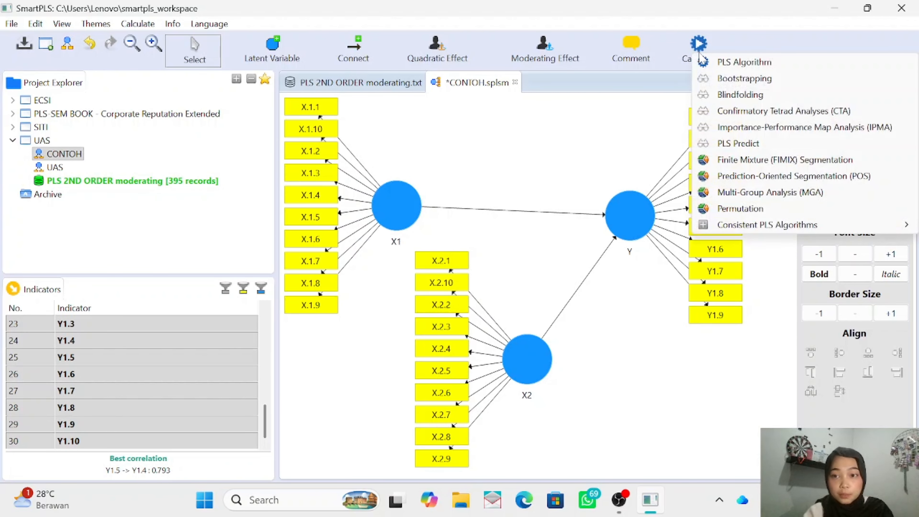
left_click(702, 62)
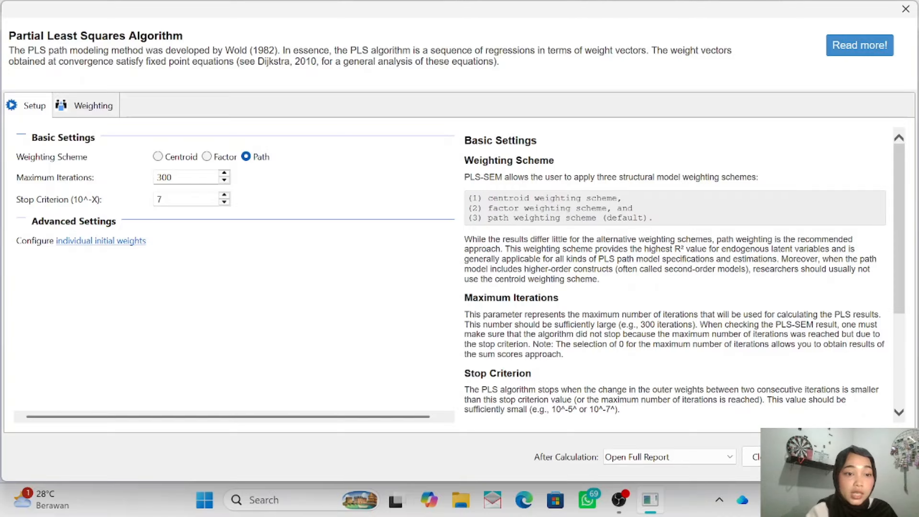
left_click(178, 177)
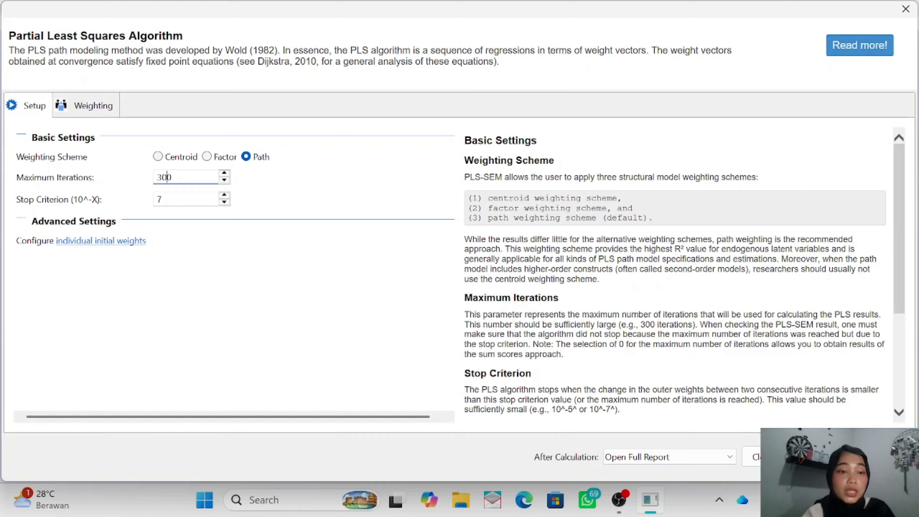
key("BackSpace")
type("5")
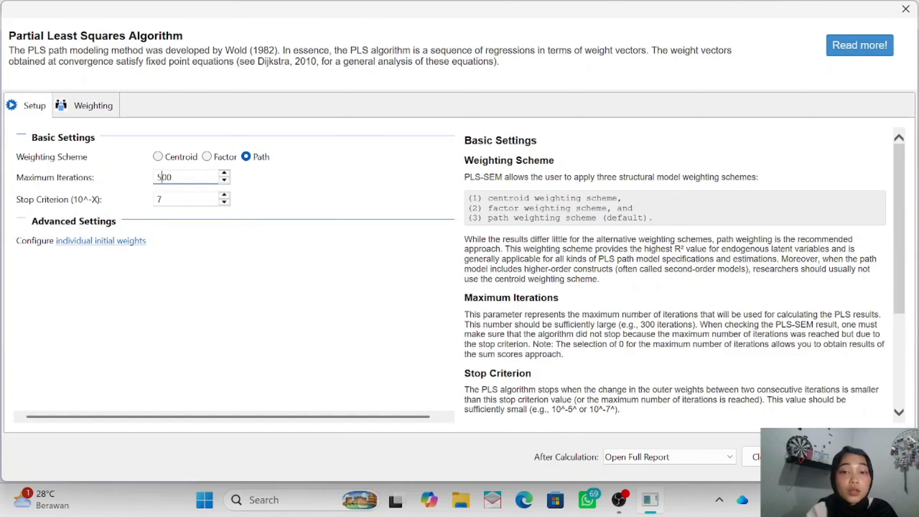
left_click(856, 457)
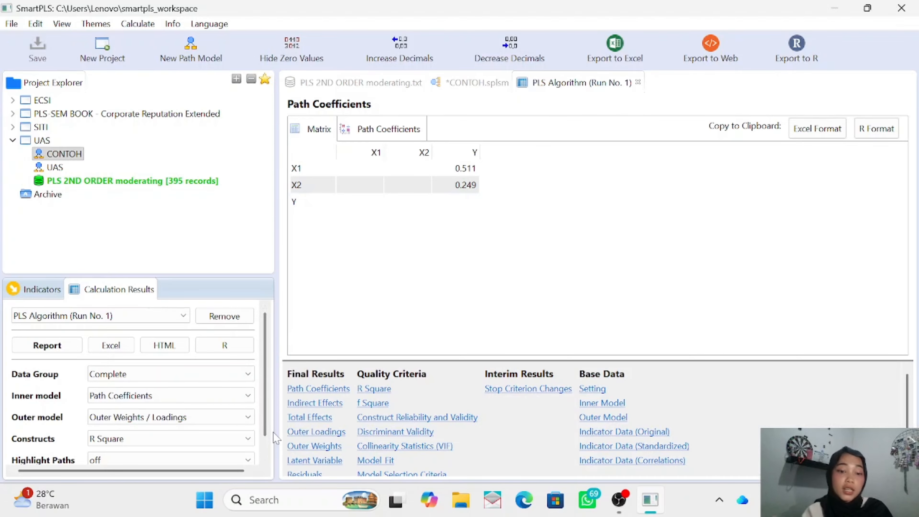
- Examine the outer loadings of all X1, X2 and Y indicators in the PLS Algorithm report
left_click(324, 433)
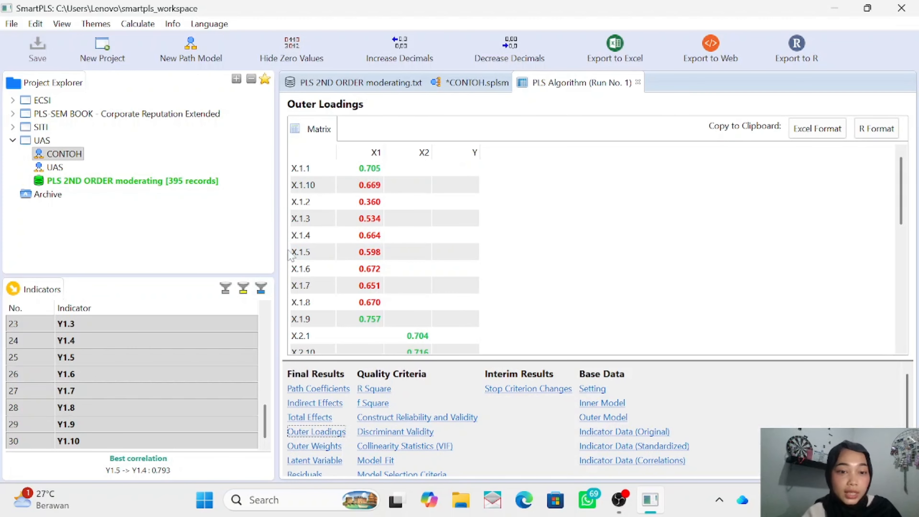
scroll(359, 217, "down", 4)
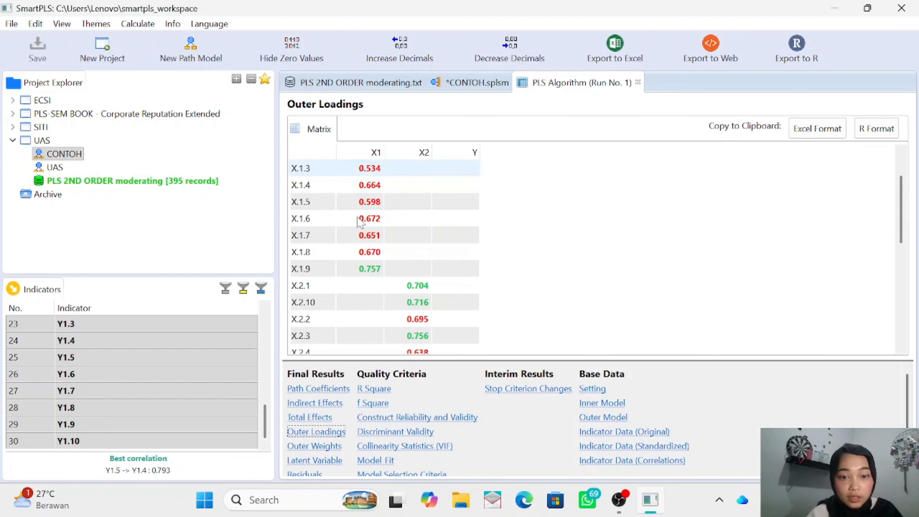
scroll(358, 218, "down", 3)
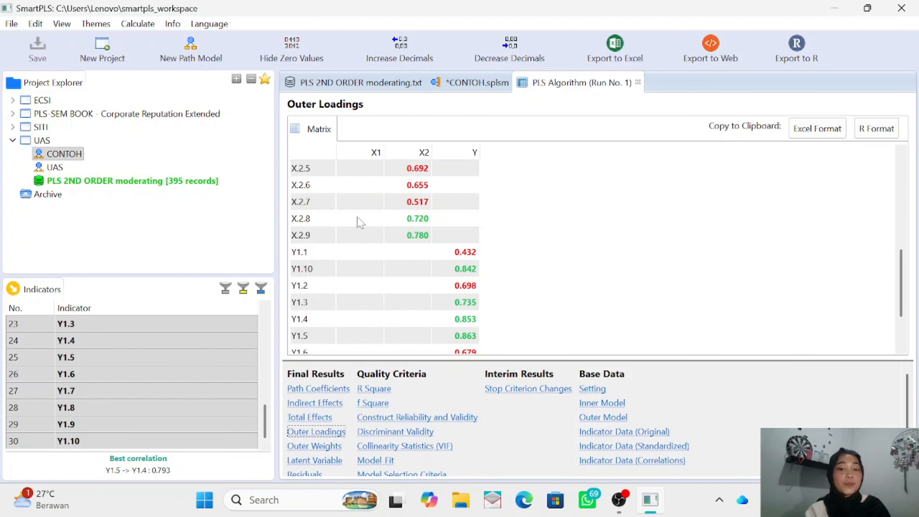
scroll(357, 217, "down", 2)
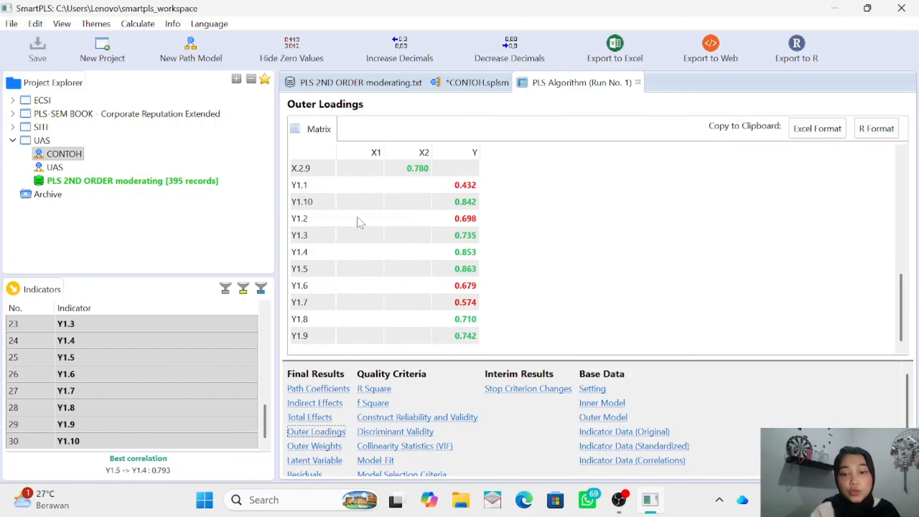
scroll(357, 217, "up", 10)
scroll(361, 221, "down", 3)
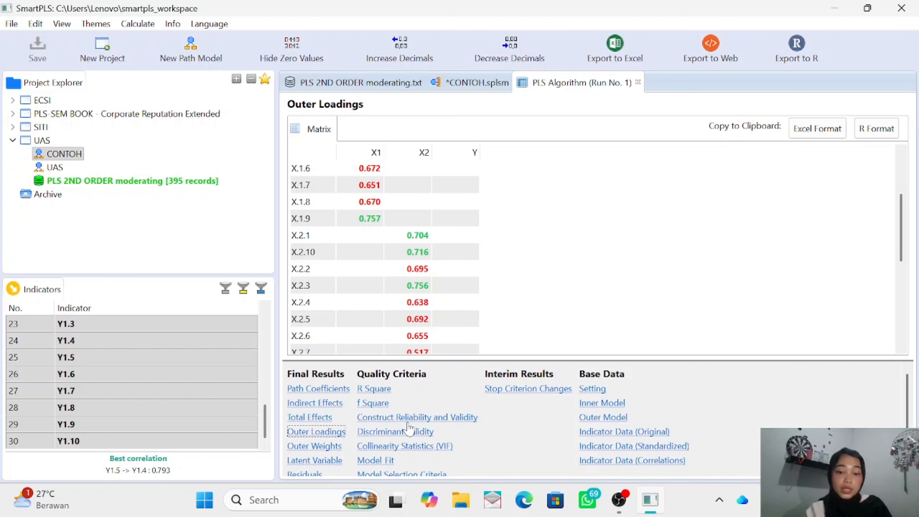
- Examine the Construct Reliability and Validity matrix, widening the Cronbach's Alpha, Composite Reliability and Average Variance Extracted columns to read their headings
left_click(427, 418)
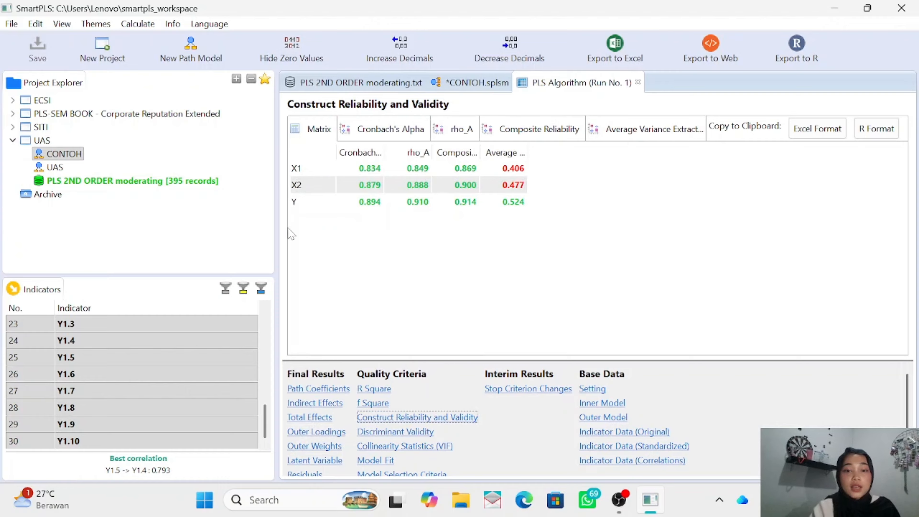
left_click_drag(385, 152, 422, 149)
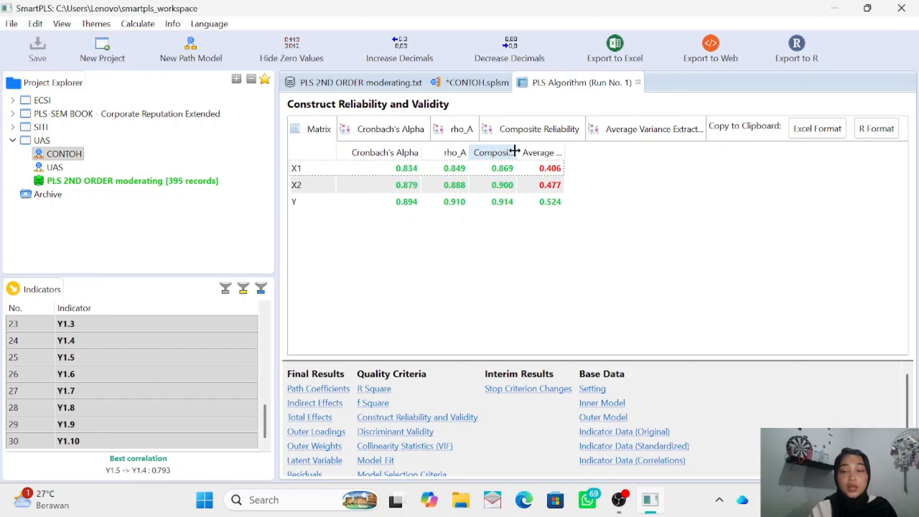
left_click_drag(518, 150, 667, 156)
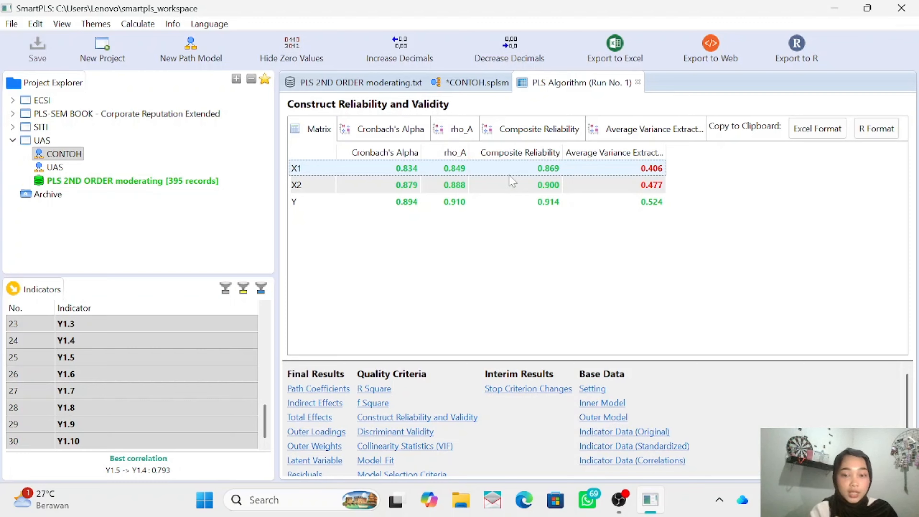
- Examine the discriminant validity results in the PLS Algorithm report, covering the Fornell-Larcker criterion and the cross loadings of all X1, X2 and Y indicators
left_click(556, 188)
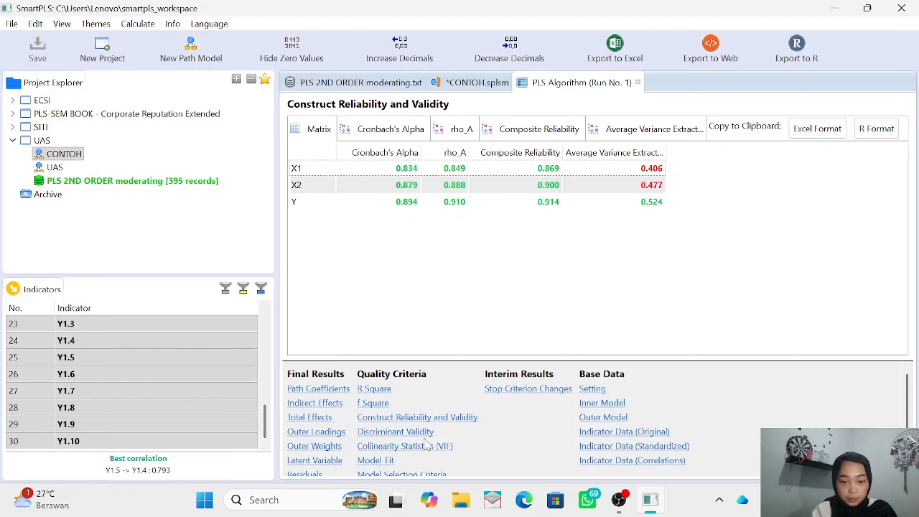
left_click(420, 433)
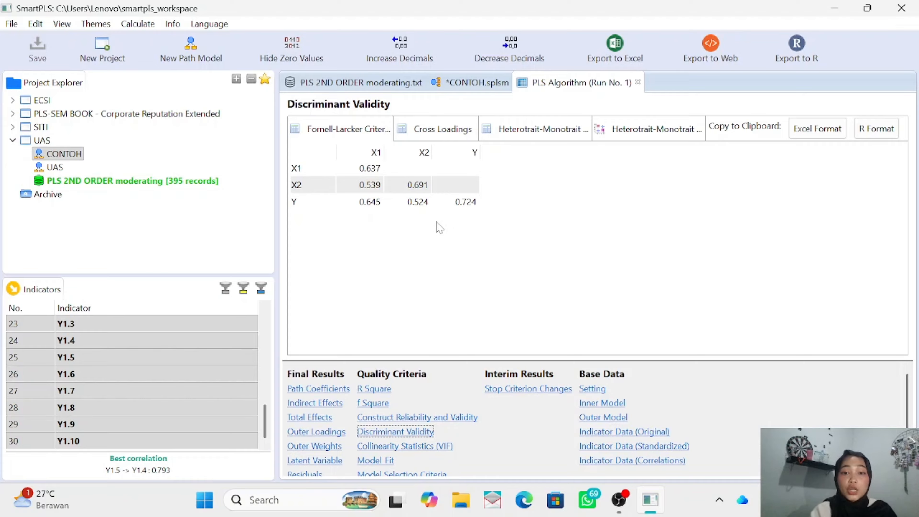
left_click(441, 135)
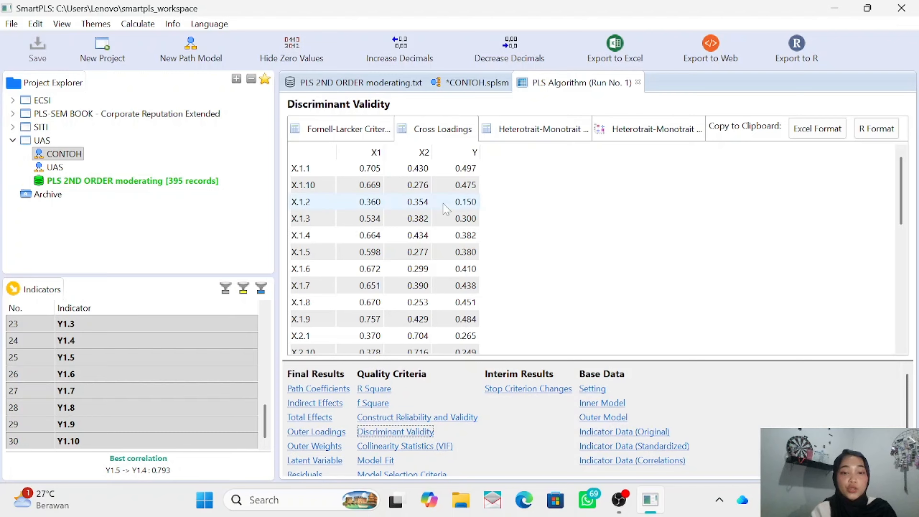
scroll(447, 206, "down", 4)
scroll(446, 209, "down", 3)
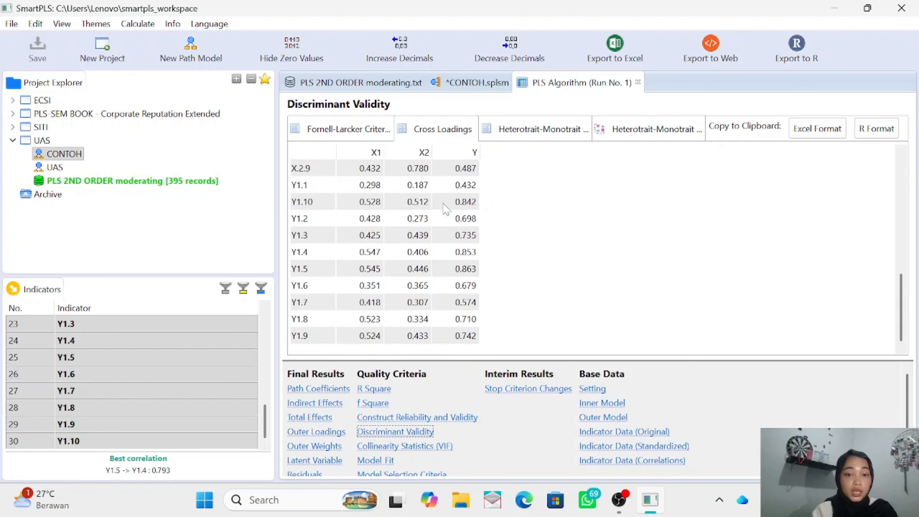
scroll(446, 210, "up", 7)
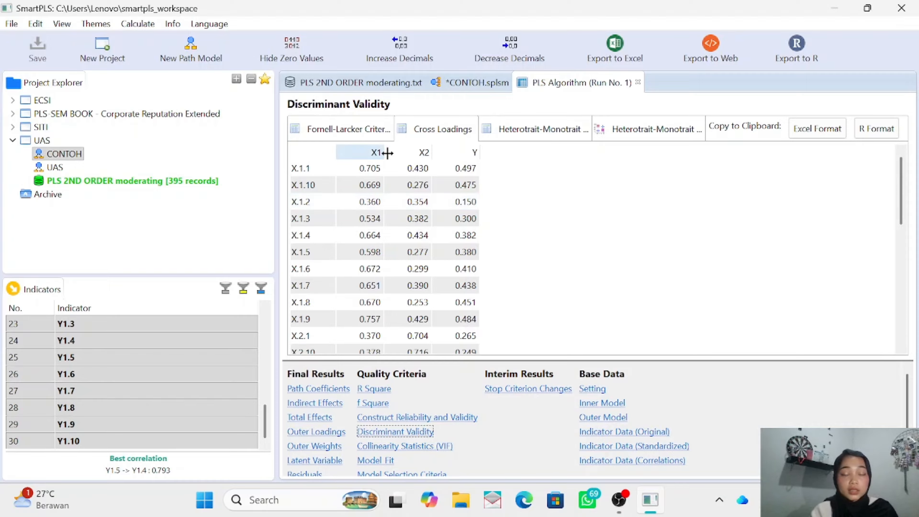
- Run Bootstrapping on the CONTOH model with 500 subsamples, two-tailed at 0.05 significance, and check the path coefficients' P values in the full report
left_click(473, 89)
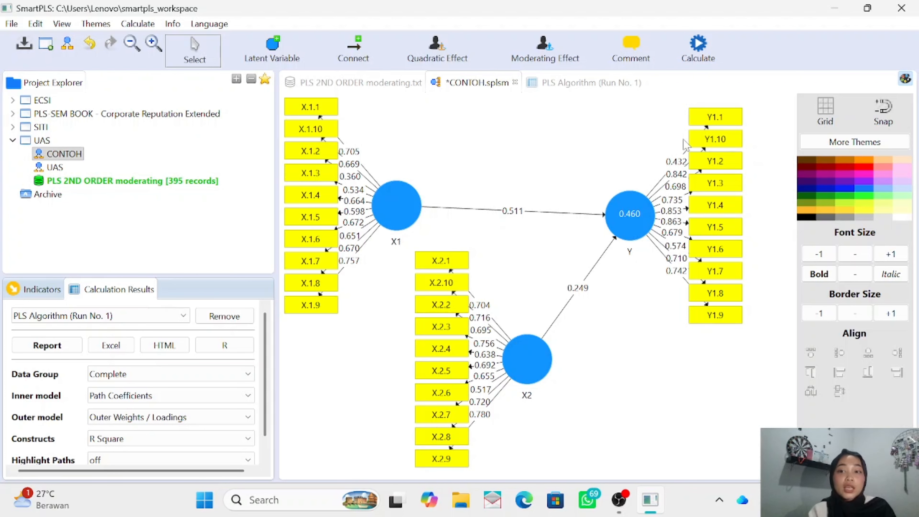
left_click(694, 61)
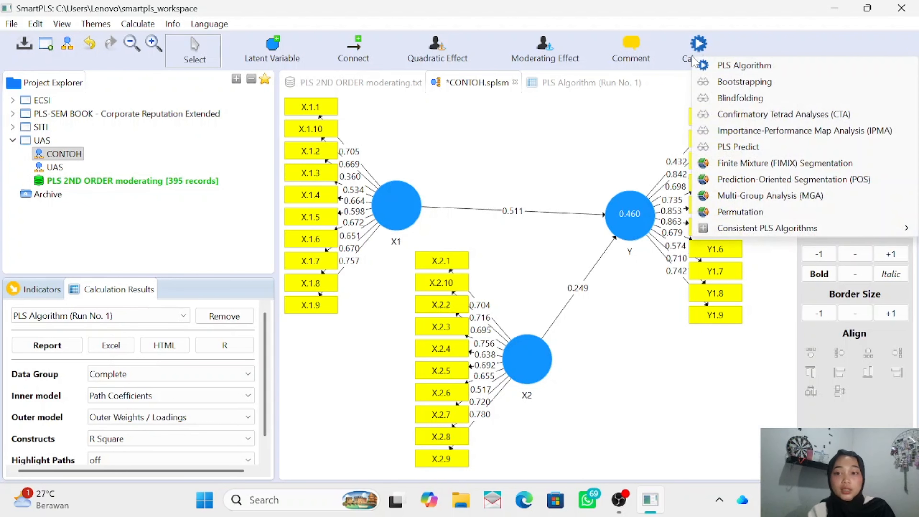
left_click(737, 90)
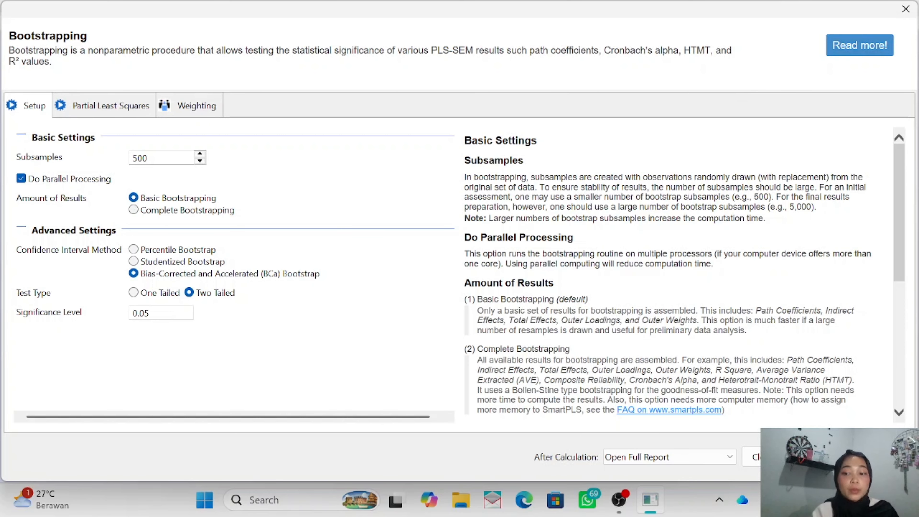
left_click(847, 458)
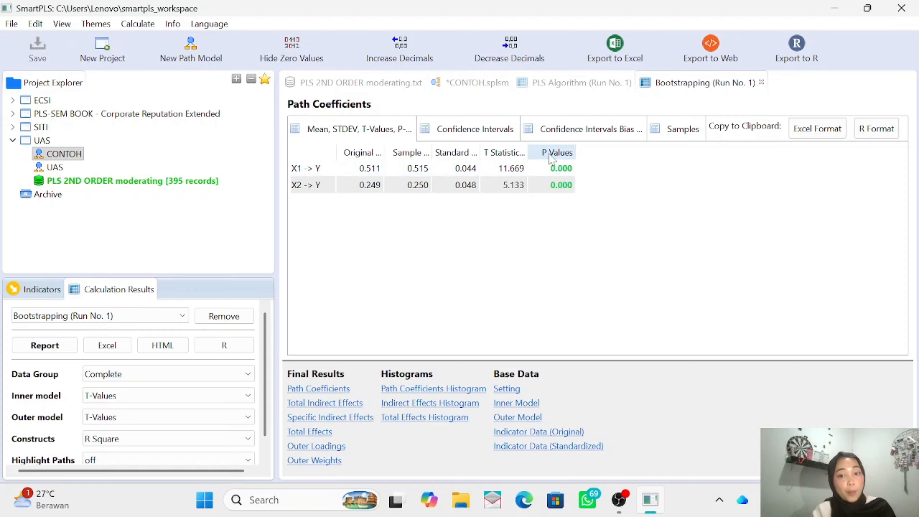
left_click(573, 190)
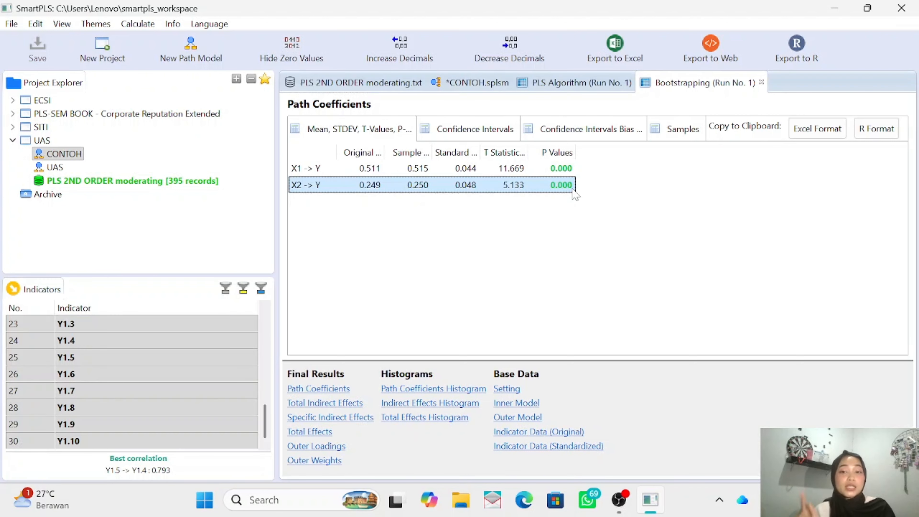